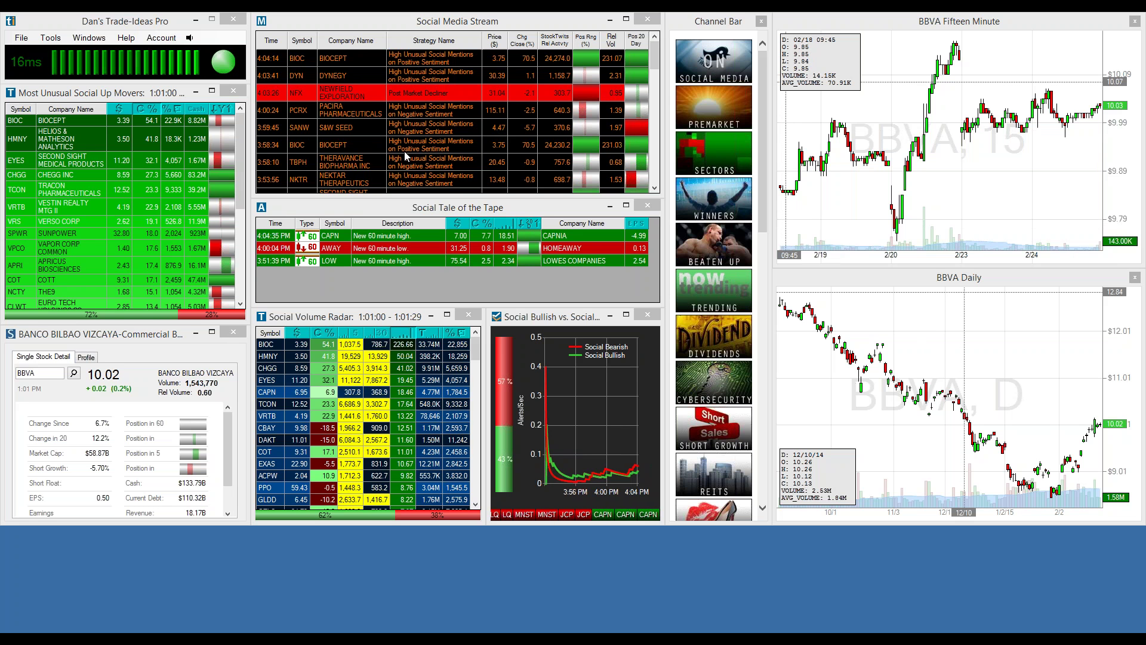
Step: Load the BIOC charts from the latest BIOCEPT alert in the Social Media Stream and examine its StockTwits activity
click(296, 62)
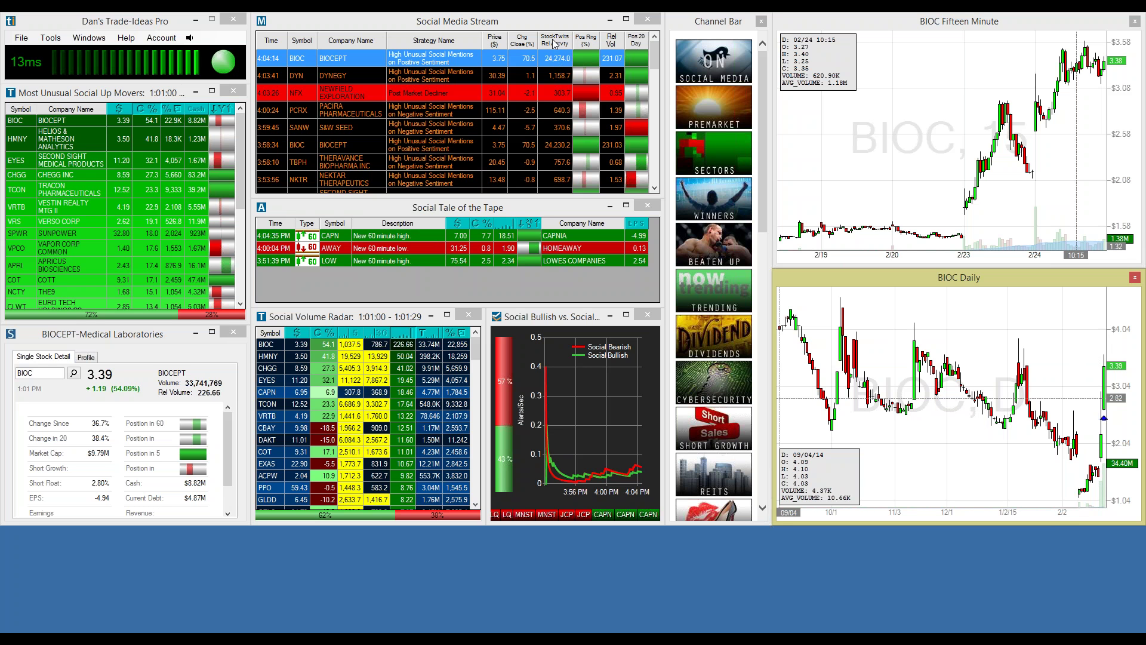
click(554, 42)
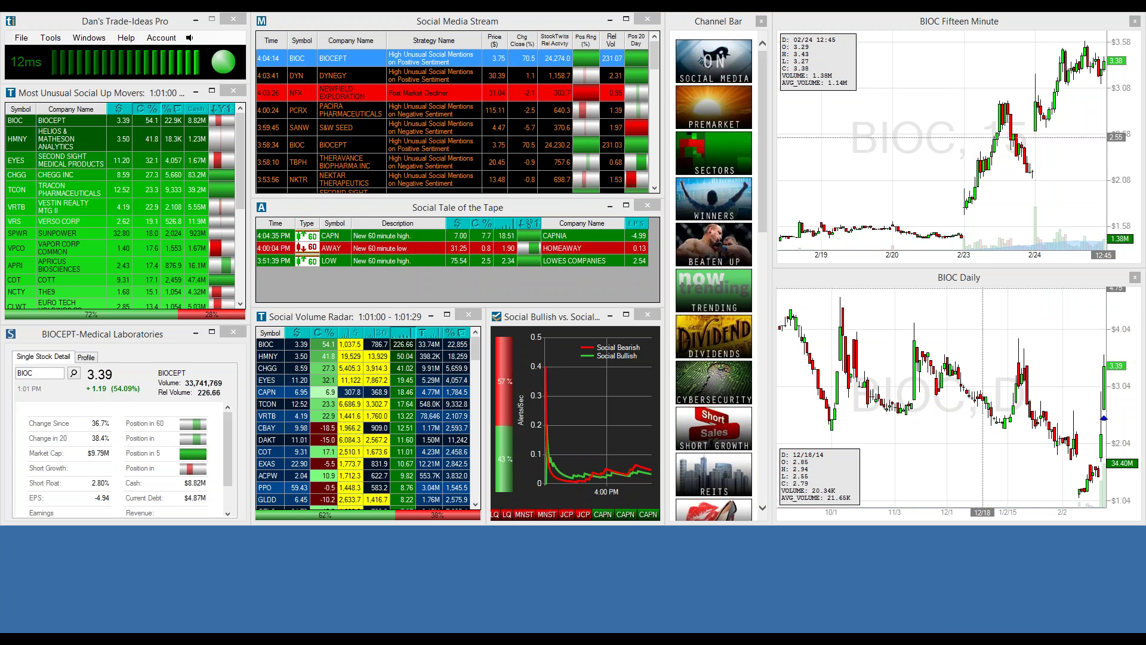
Step: Place the Feel The Love 5 Day Swing Long alert window over the Social Media Stream and load its MBI alert into the charts
drag(737, 95, 375, 172)
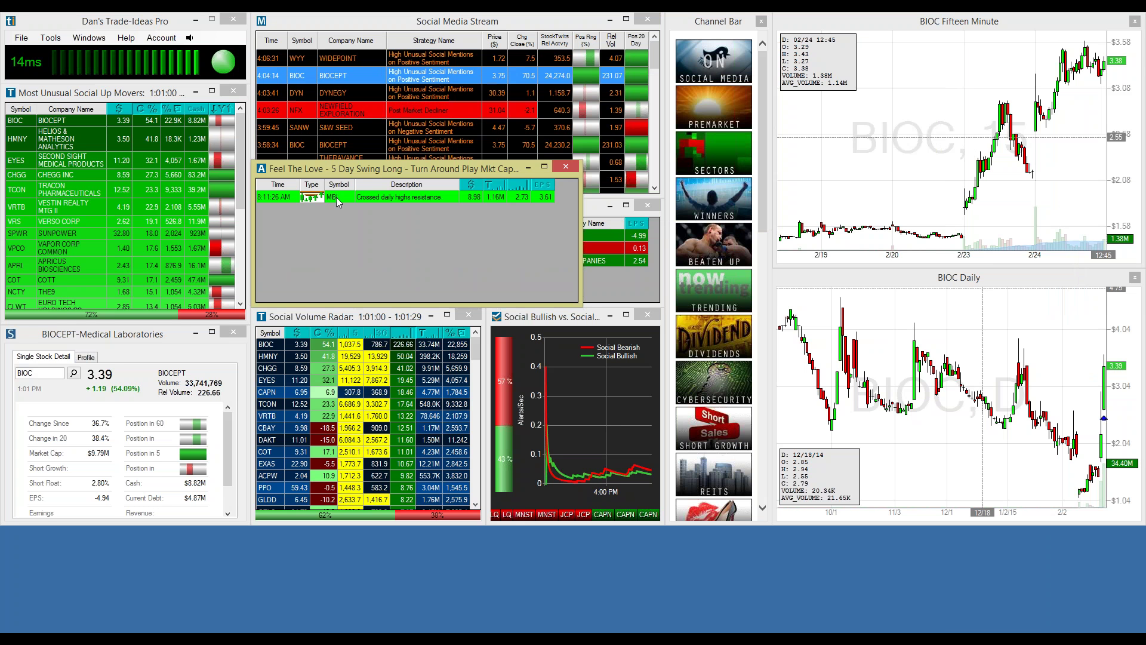
click(335, 197)
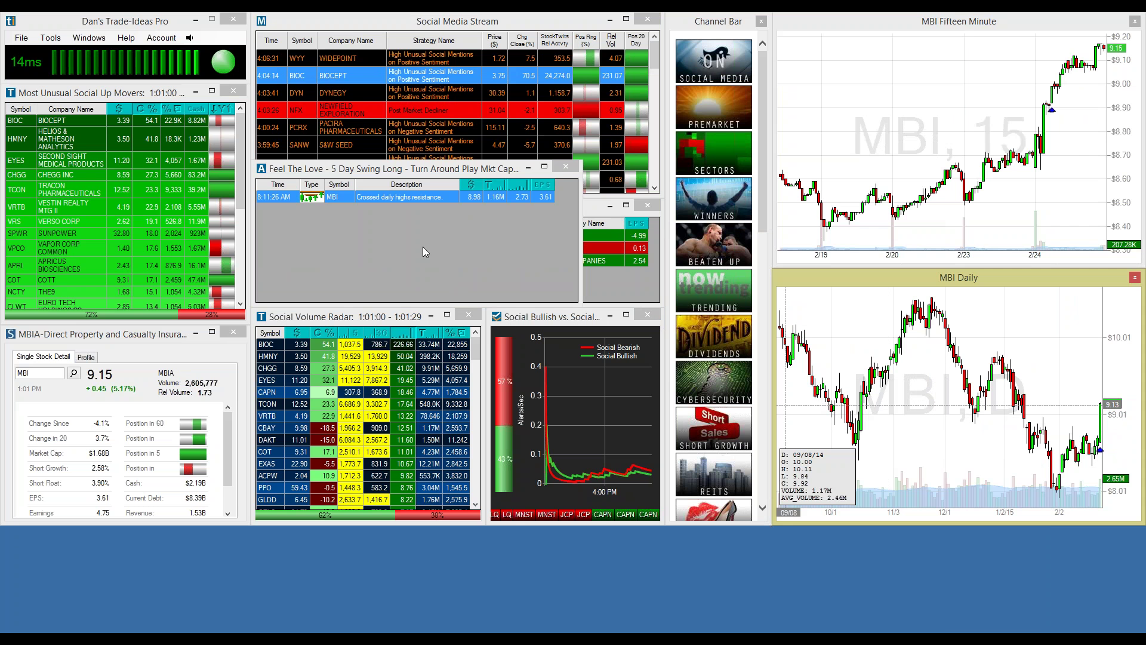
drag(442, 179, 477, 182)
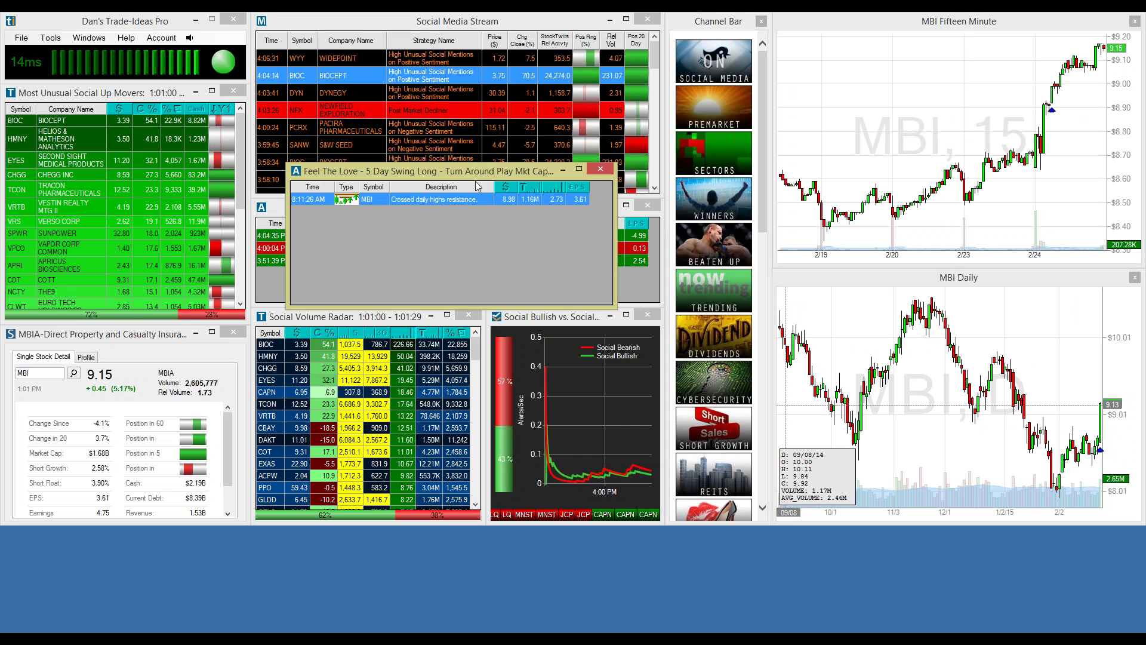
mouse_move(471, 171)
mouse_down()
mouse_move(492, 123)
mouse_move(481, 153)
mouse_up()
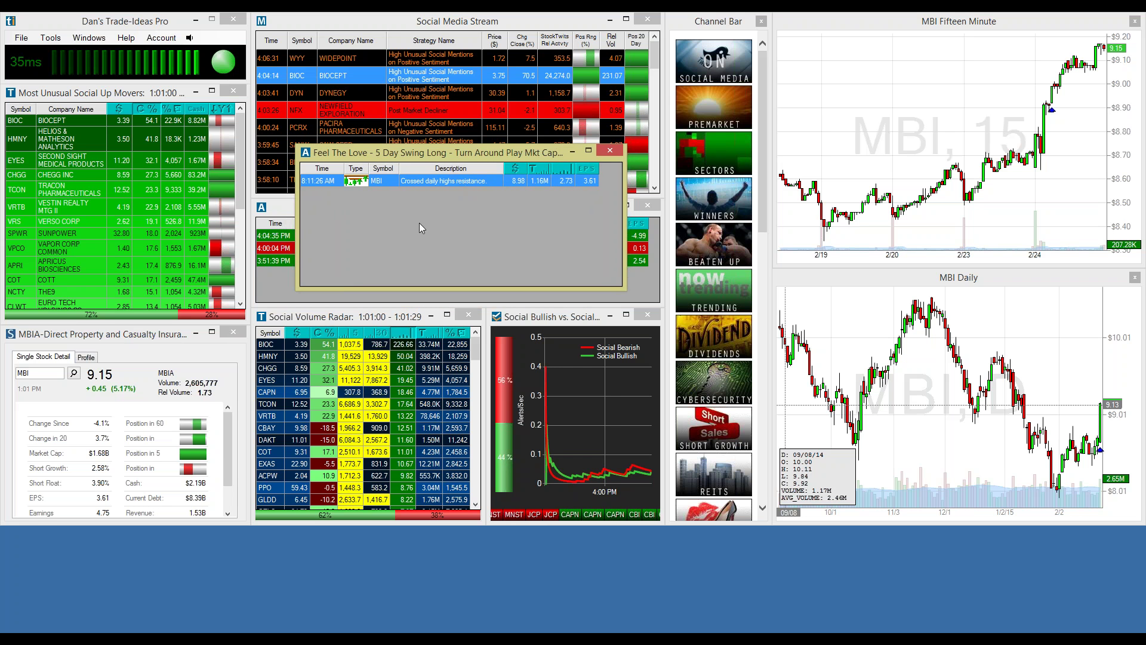
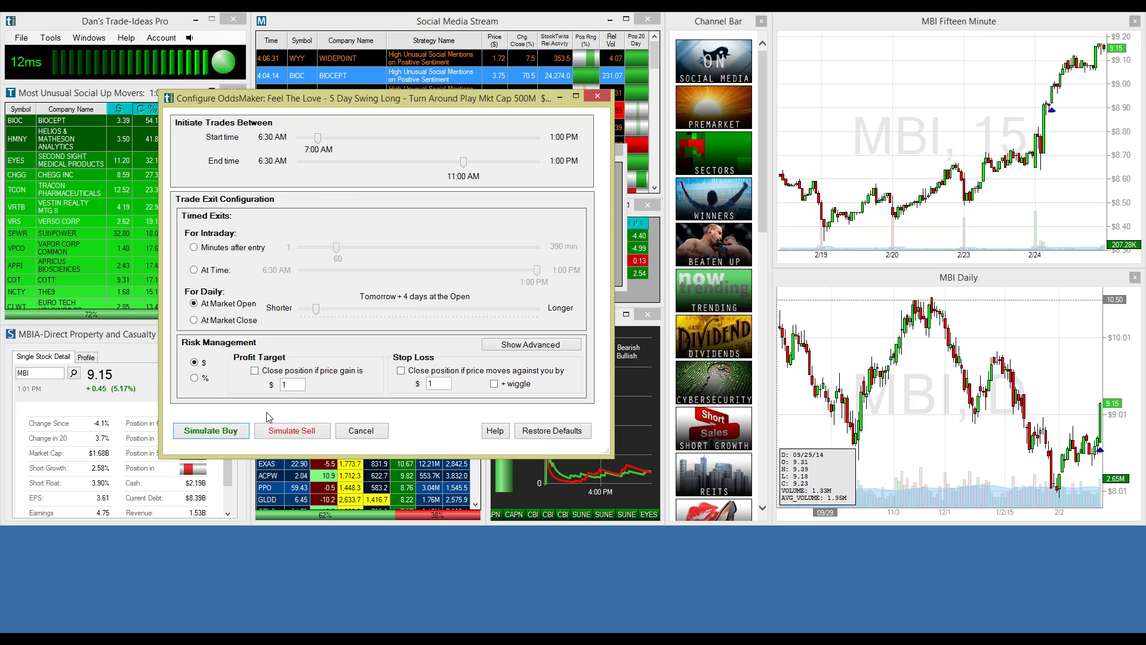
Step: Run the OddsMaker buy simulation for the Feel The Love strategy and reposition its results window
click(227, 434)
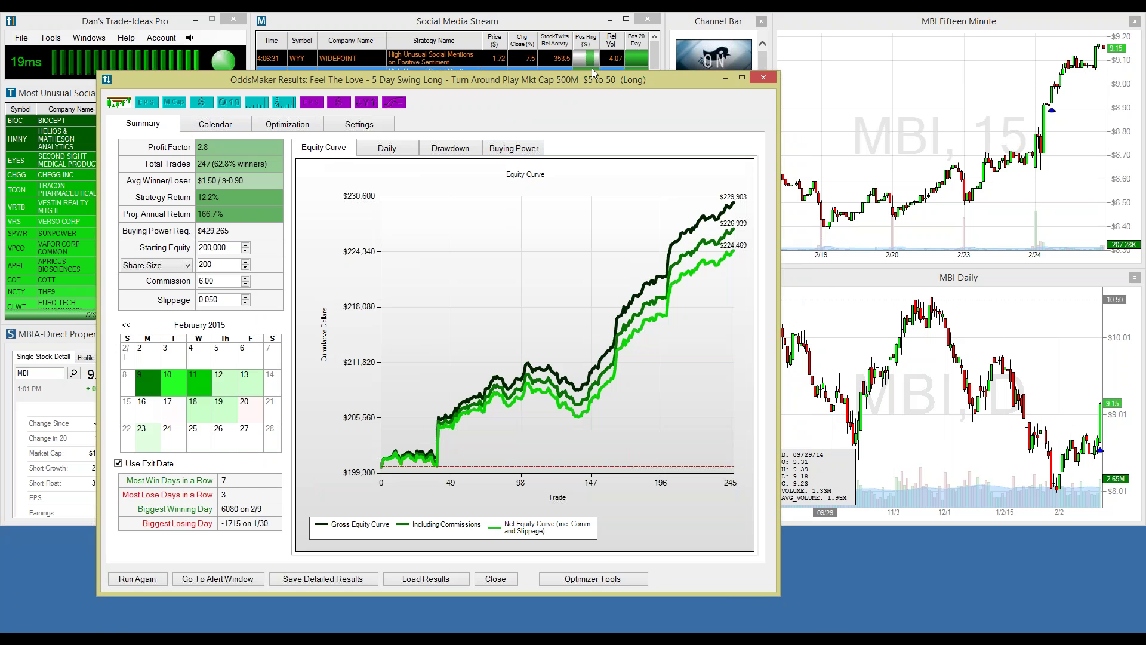
drag(603, 77, 598, 25)
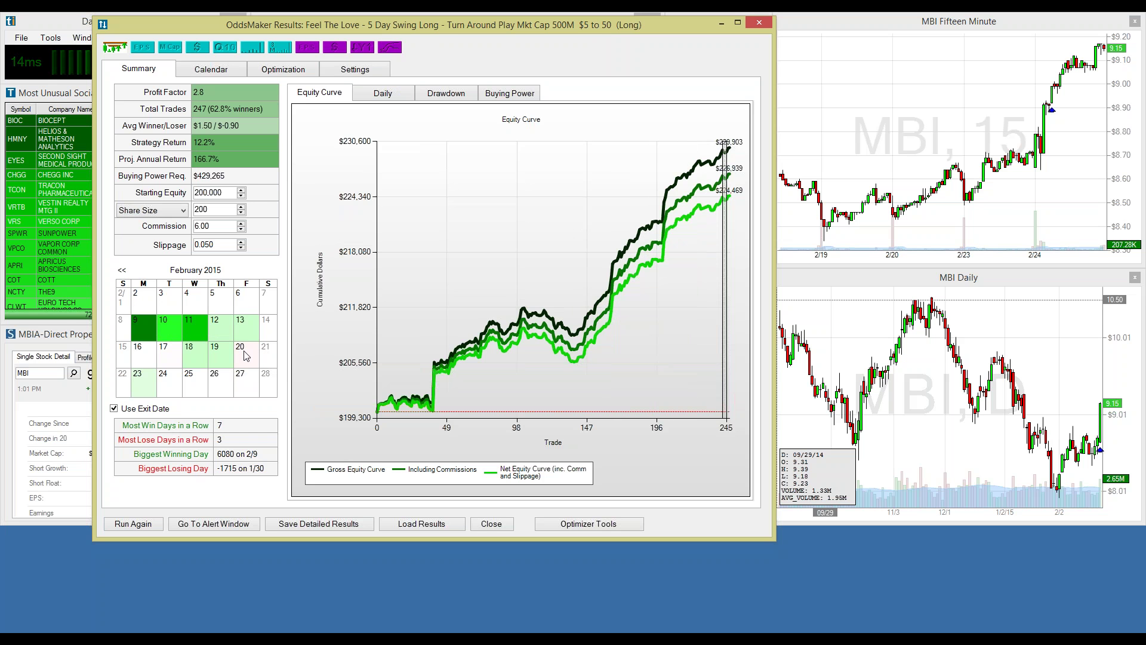
Step: Review the daily backtest results in the February 2015 and January 2015 summary calendars
mouse_move(246, 356)
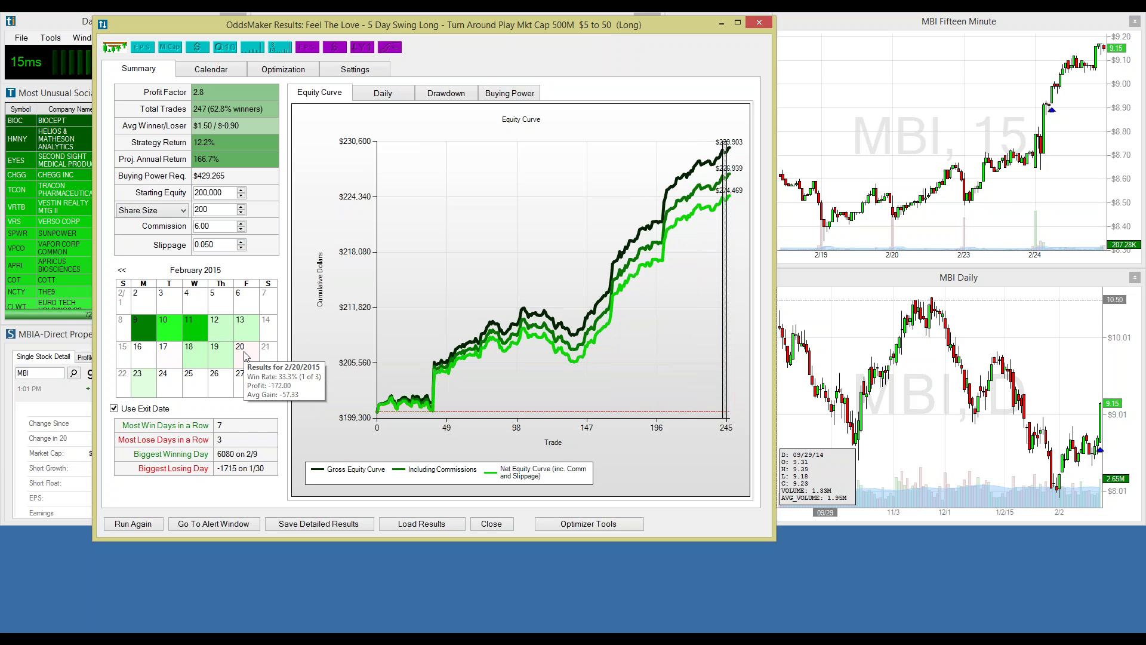
mouse_move(175, 362)
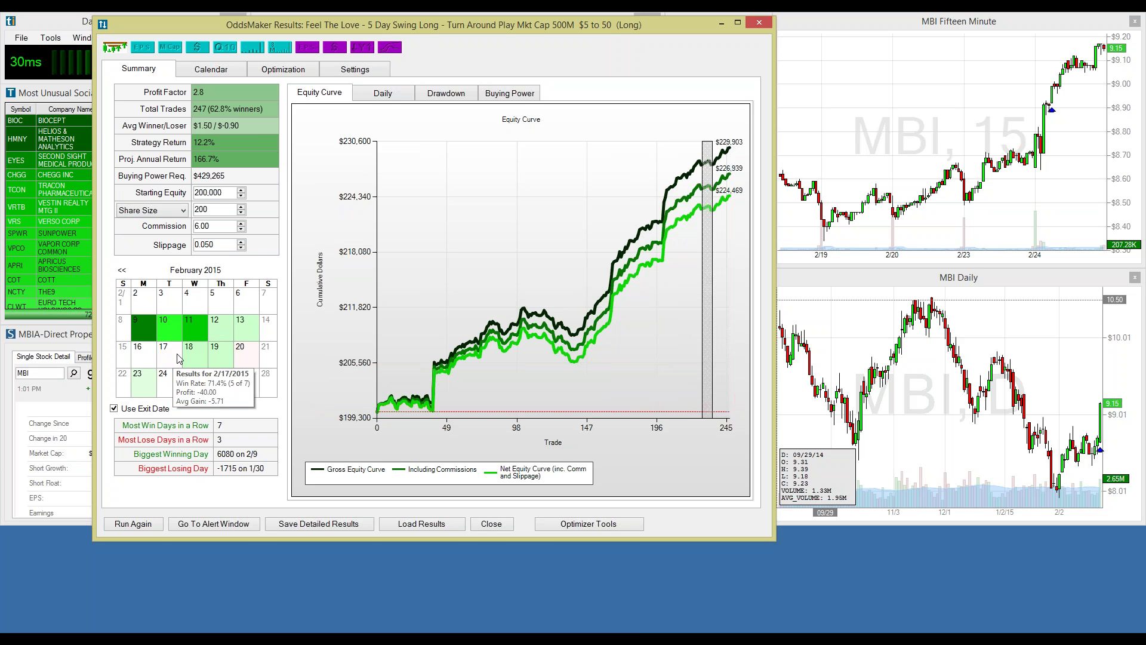
click(122, 270)
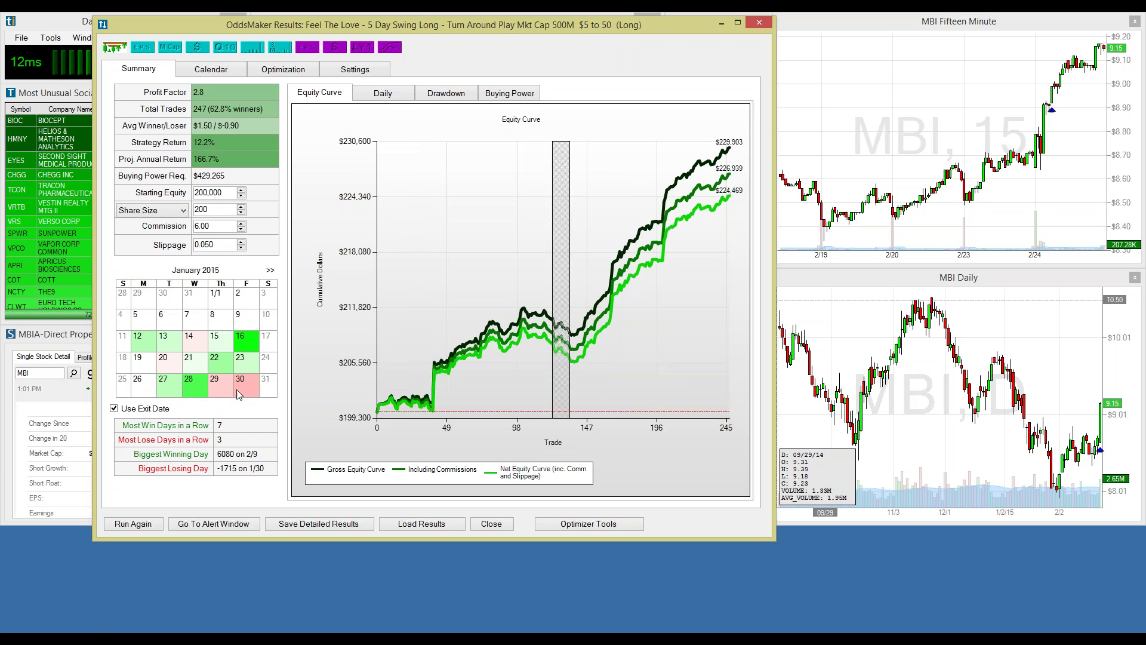
click(271, 273)
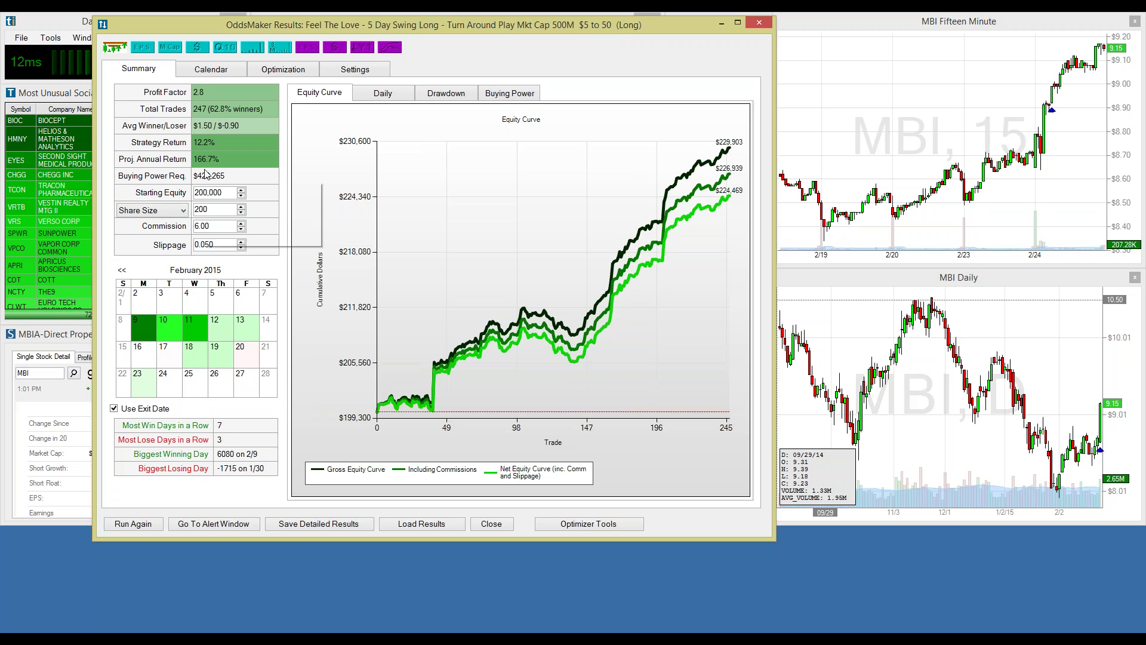
Step: Set the backtest's starting equity to 50,000
mouse_move(222, 113)
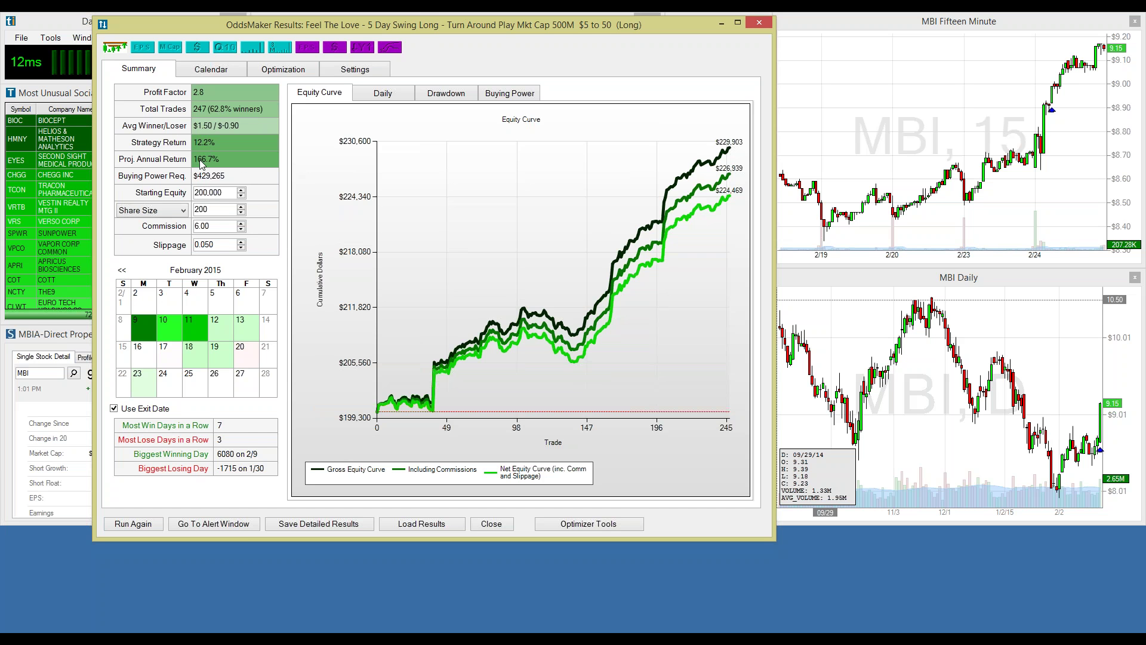
click(222, 191)
double_click(225, 191)
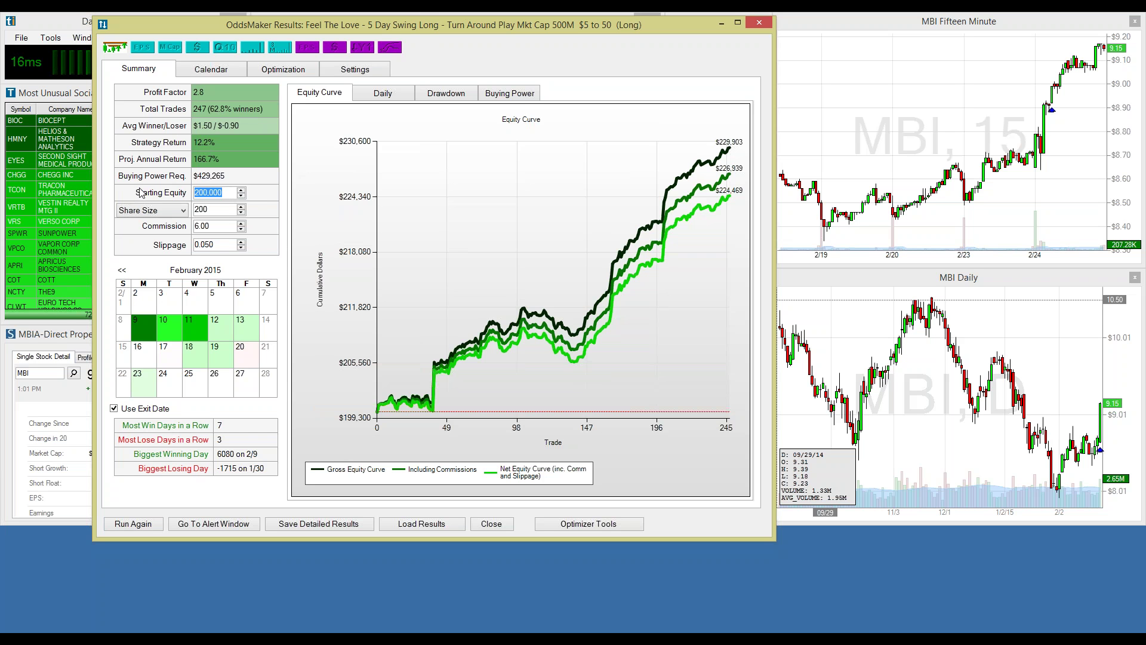
text(50000)
key(Return)
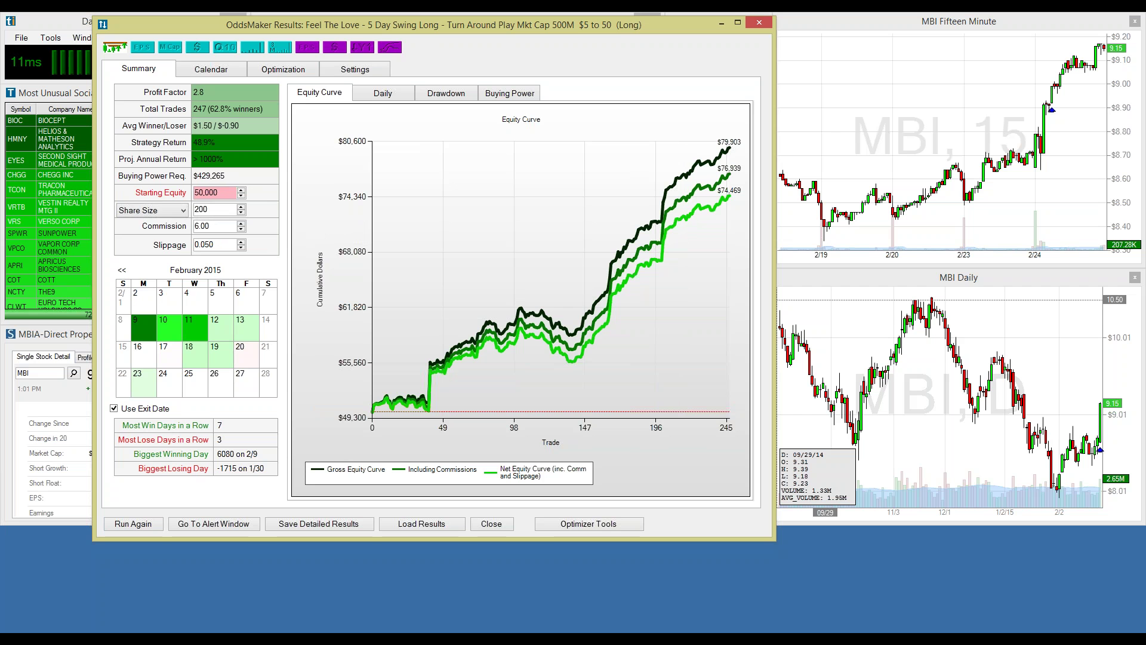
Step: Raise the backtest's commission to 45.00
click(241, 223)
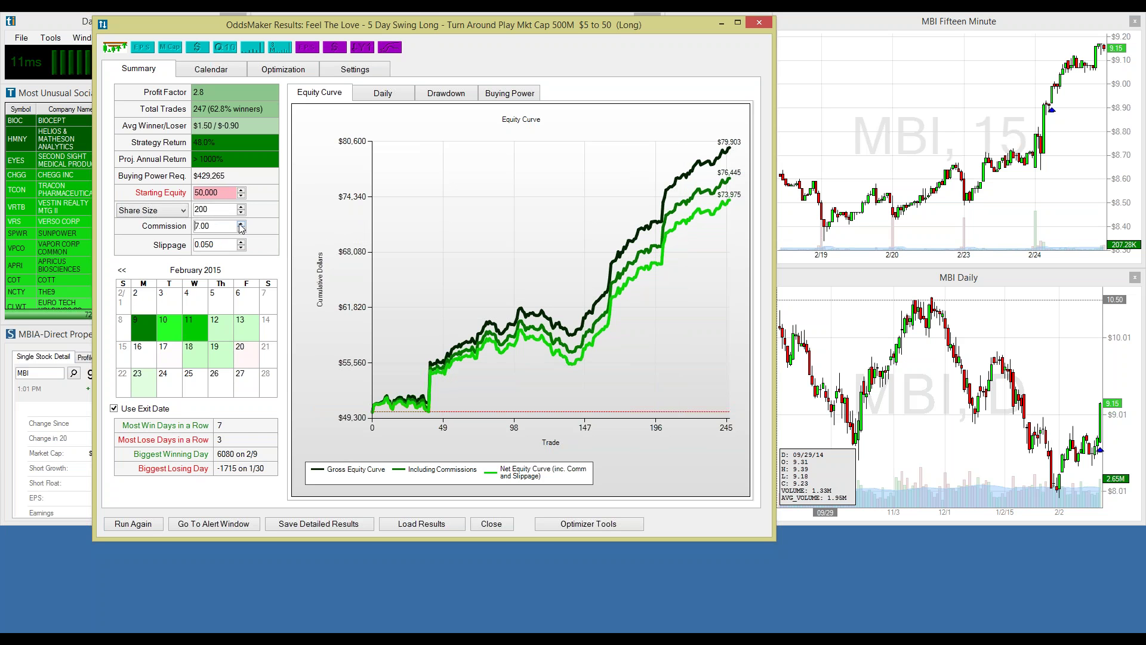
drag(241, 224, 241, 224)
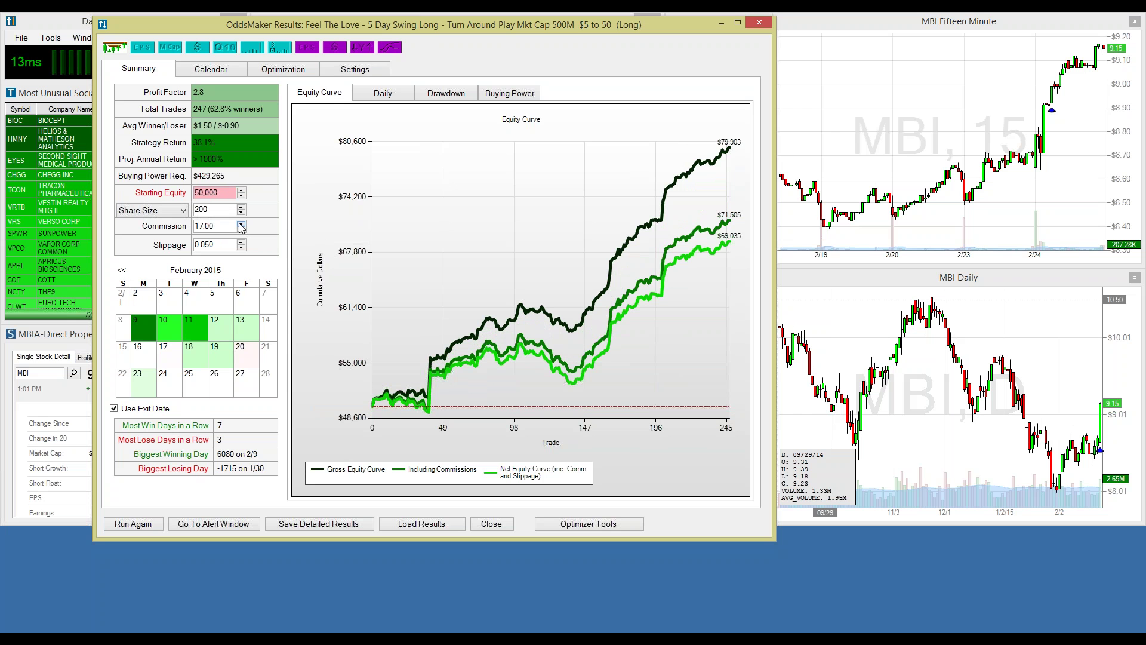
click(241, 225)
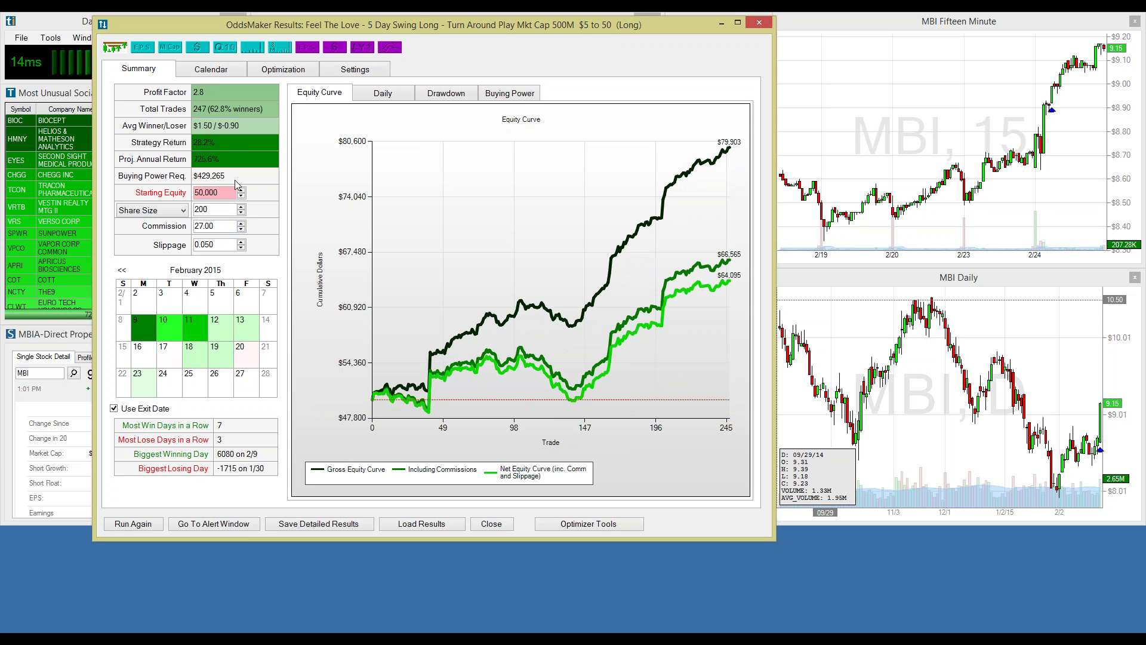
double_click(216, 226)
text(45)
key(shift+Tab)
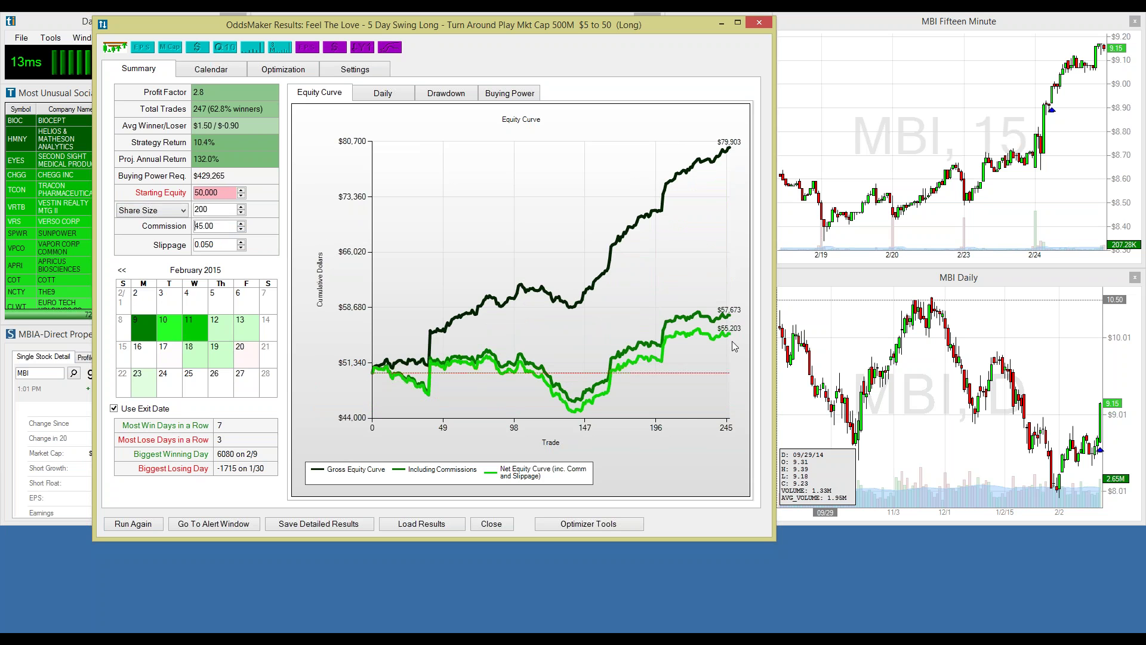
Step: Lower the backtest's commission to 11.00 and set the slippage to 0.150
click(242, 230)
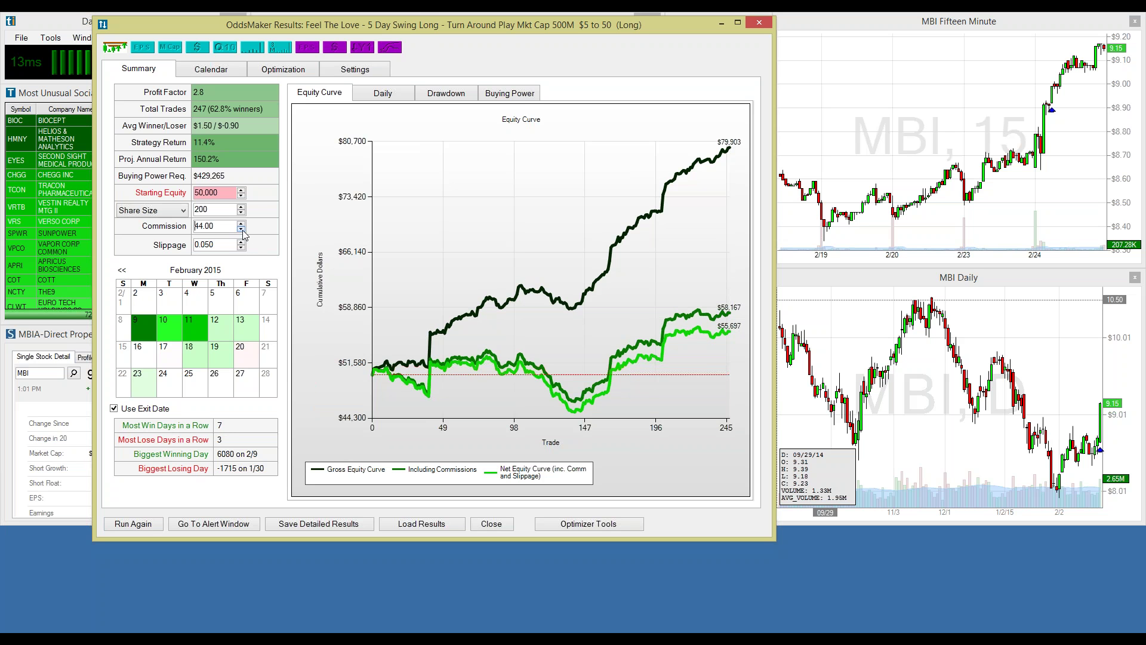
double_click(242, 230)
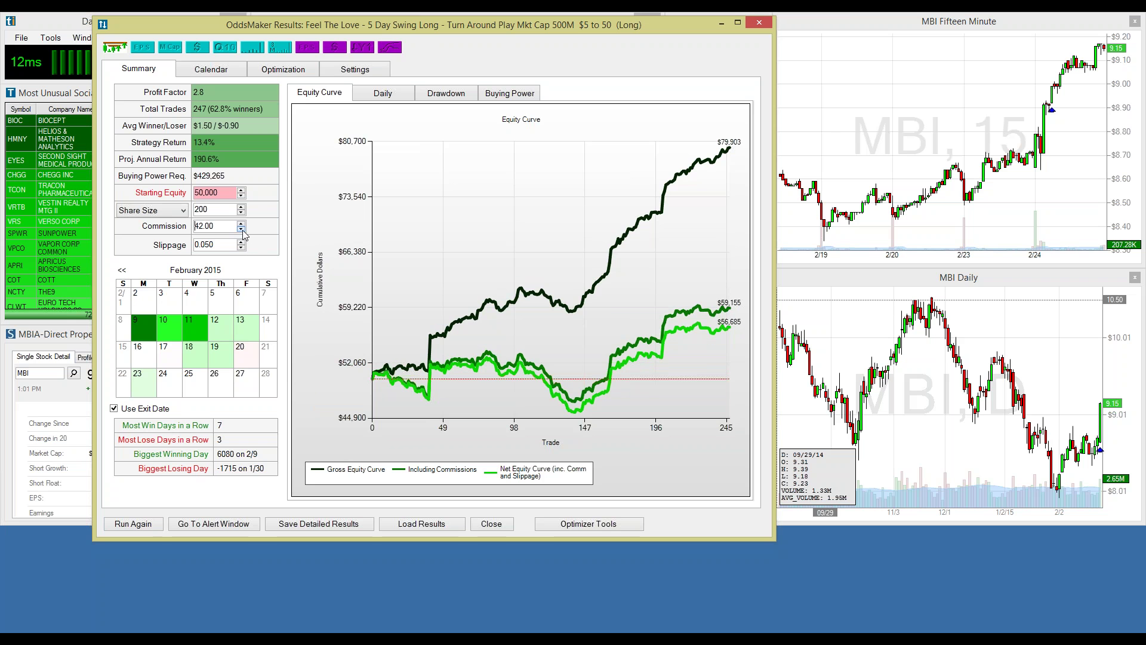
click(241, 230)
click(232, 243)
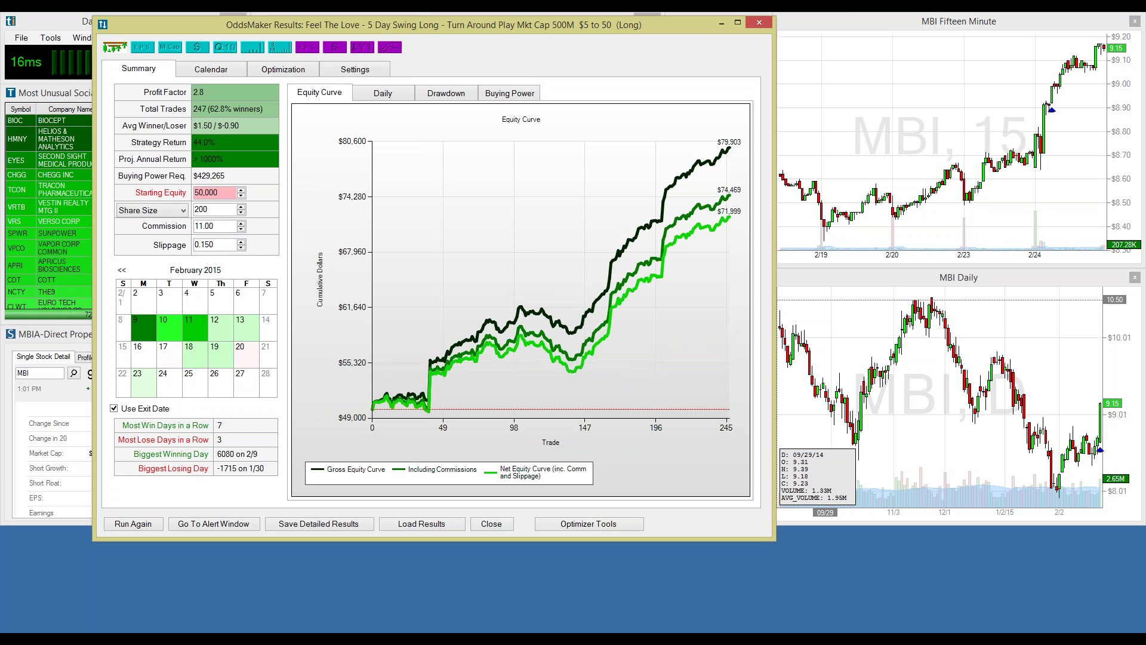
key(Return)
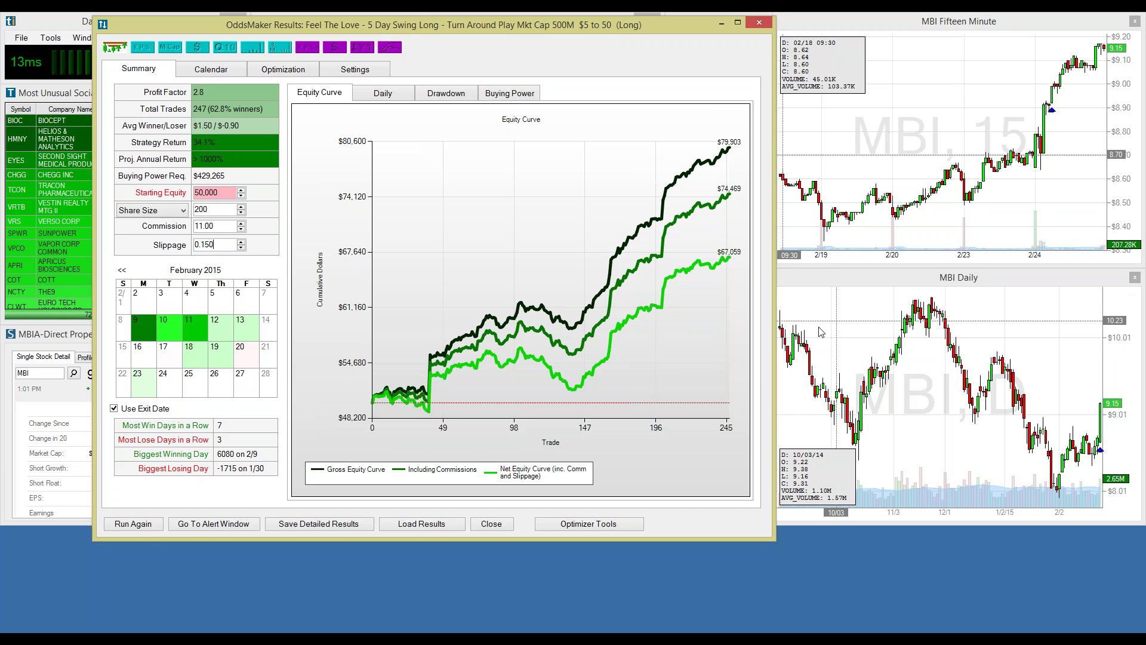
Step: Move the OddsMaker results aside to show the Feel The Love alert window, and bring the results back in front
click(978, 287)
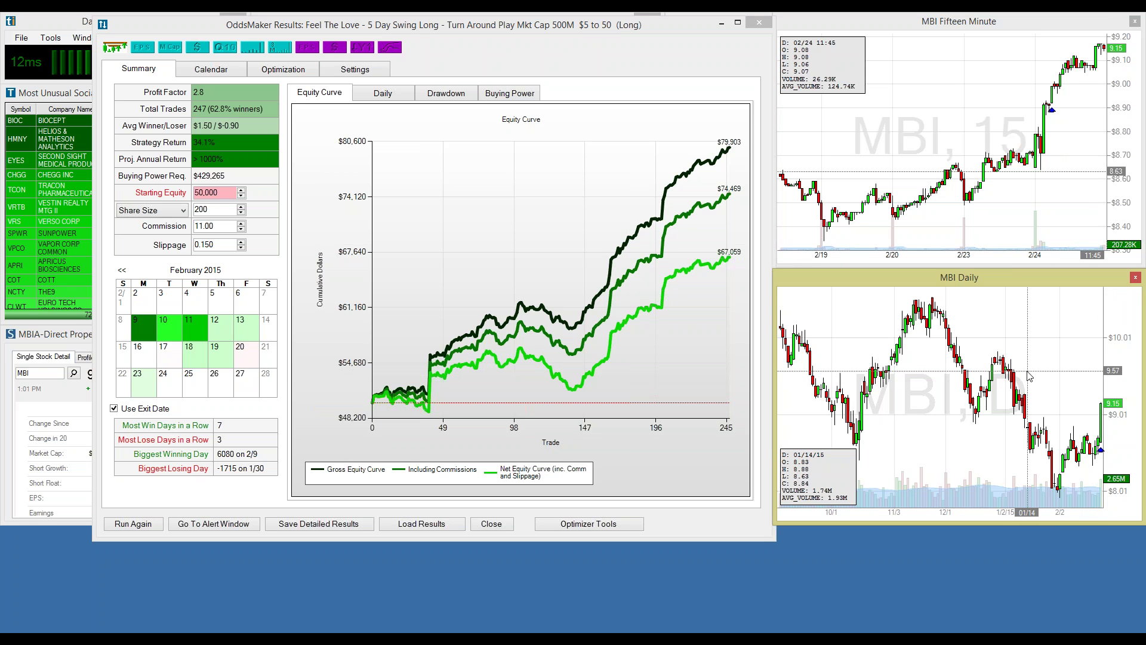
click(515, 26)
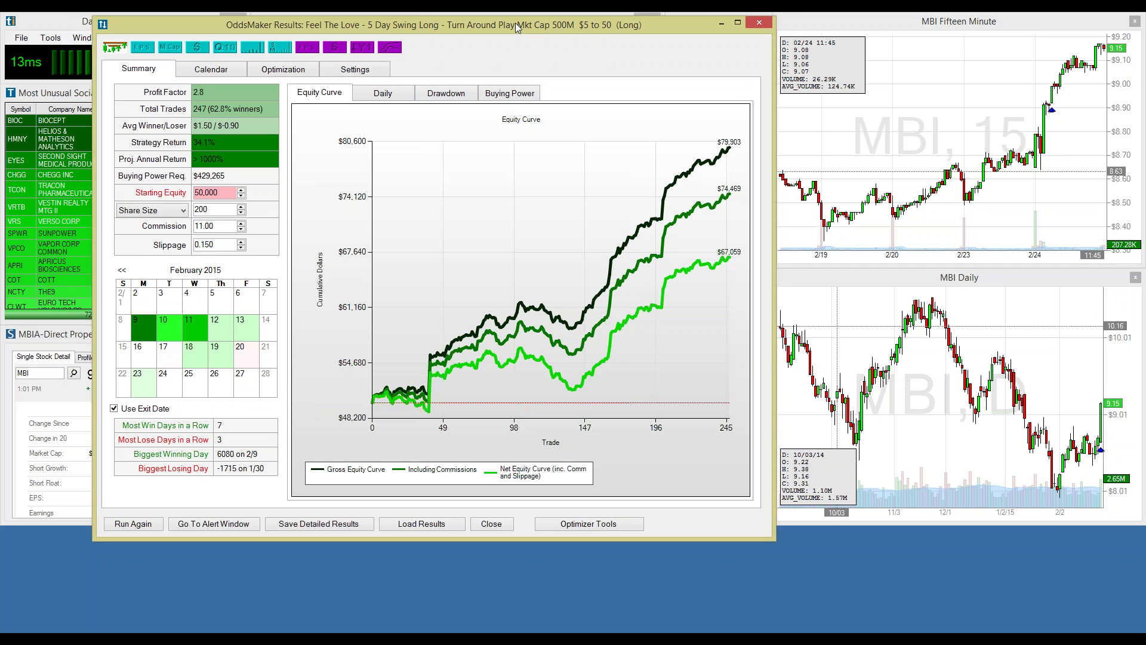
drag(516, 23, 882, 83)
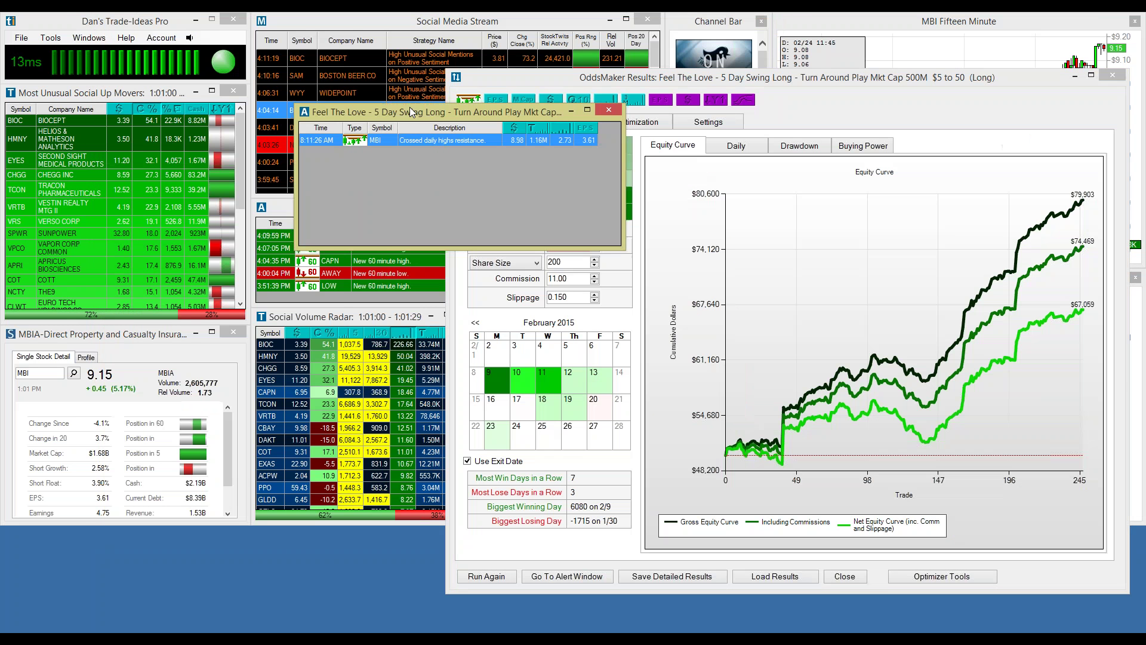
drag(410, 106, 399, 102)
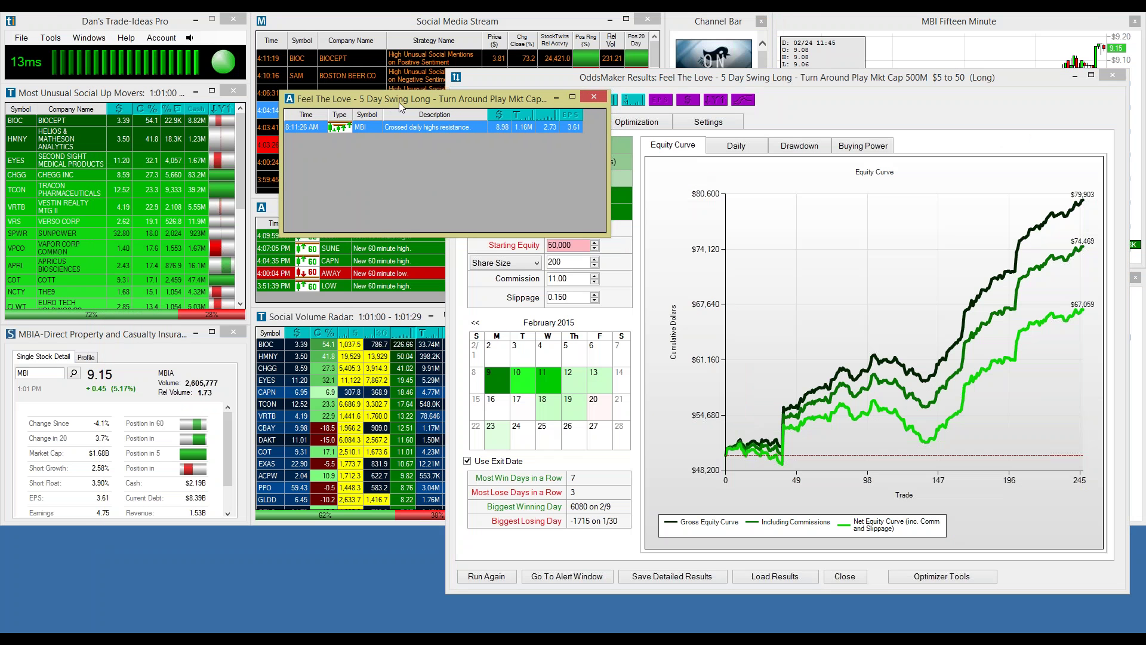
click(809, 76)
drag(809, 77, 638, 41)
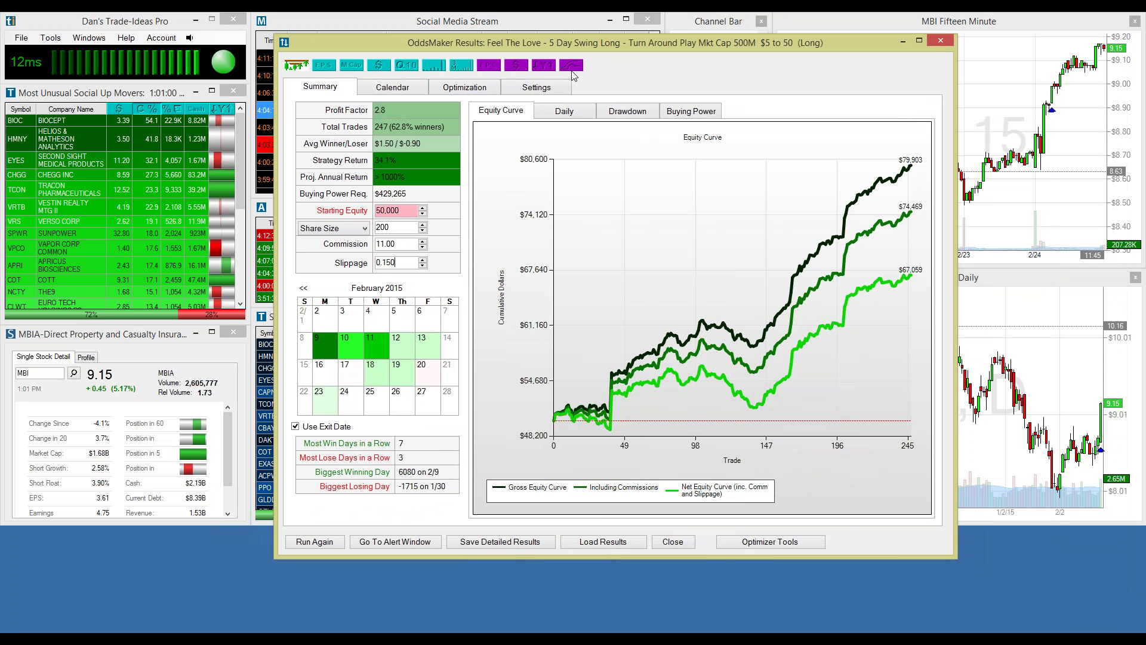
Step: Review the backtest's daily profit, trades-per-day and drawdown charts, and return to the equity curve
mouse_move(546, 68)
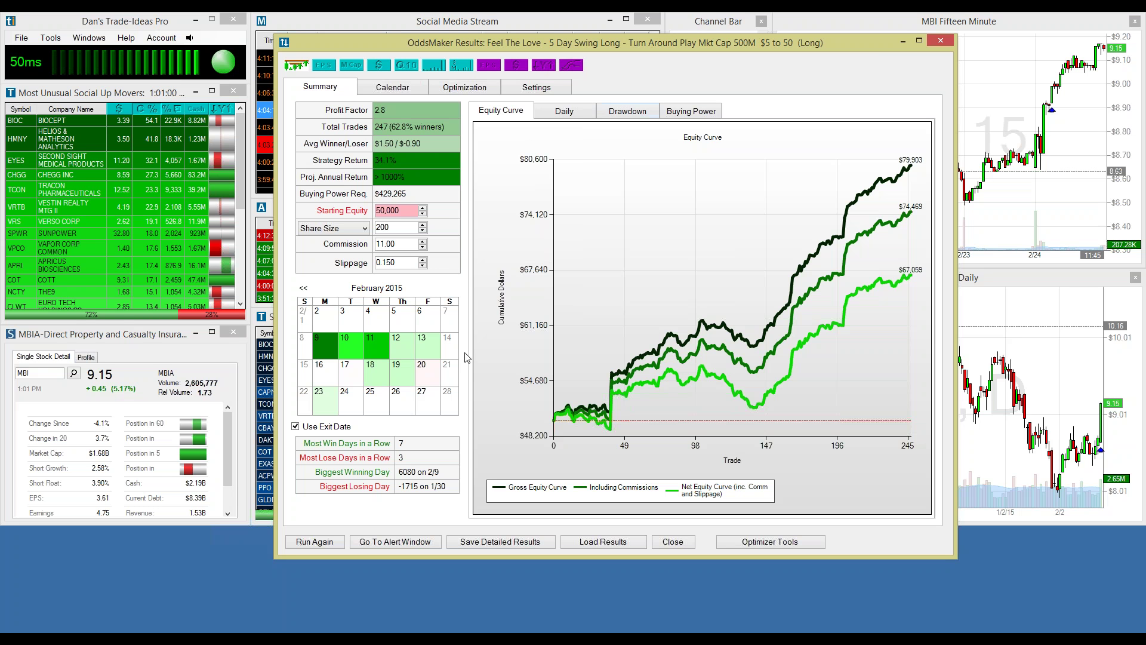
click(563, 112)
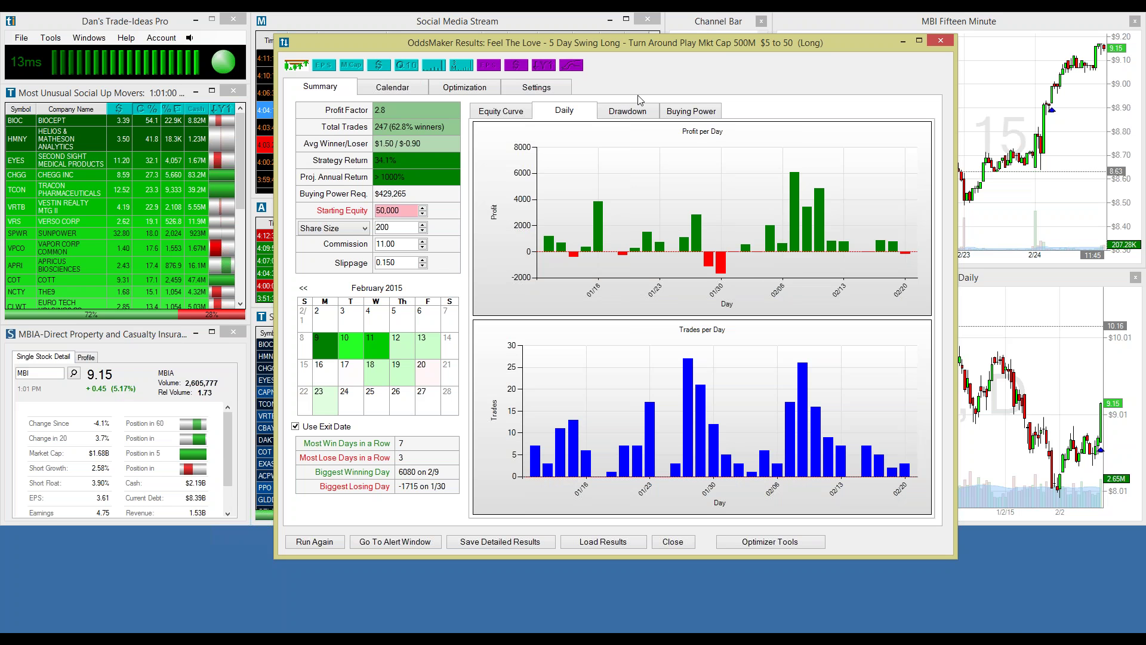
click(630, 112)
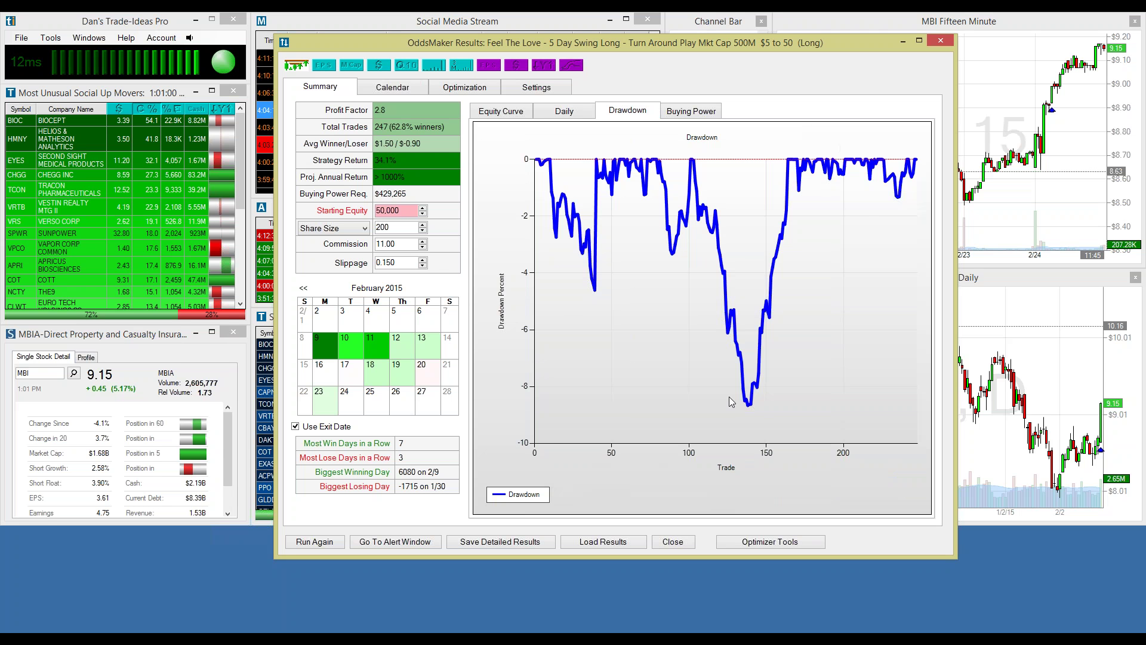
click(500, 112)
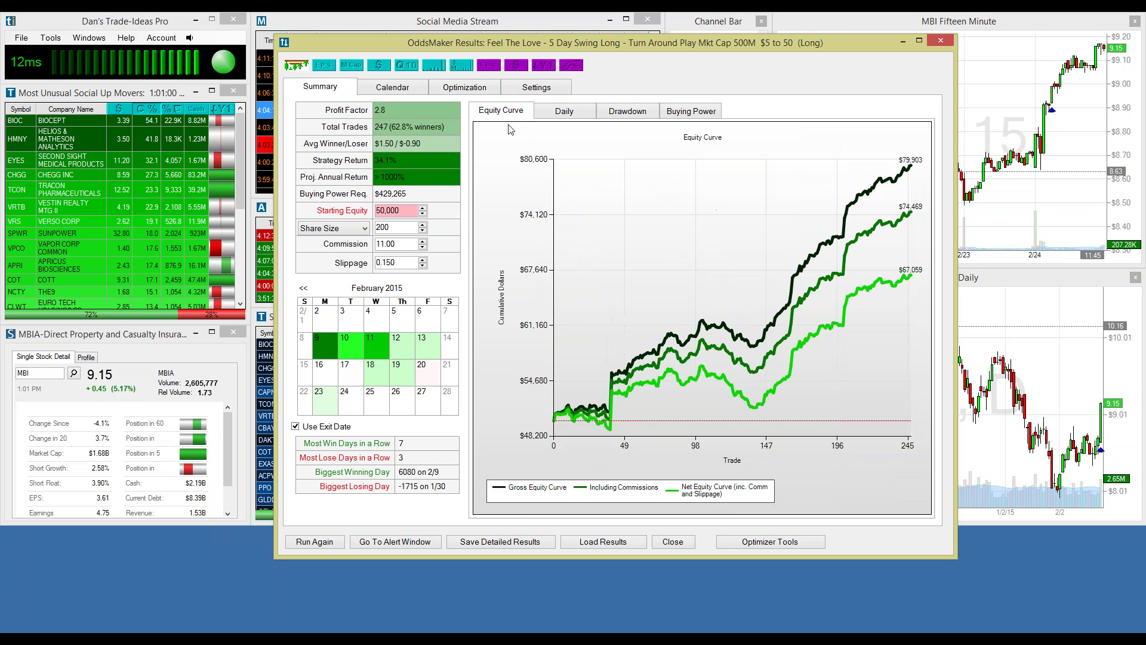
Step: Open the list of individual trades for February 11, 2015 from the full results calendar
click(389, 90)
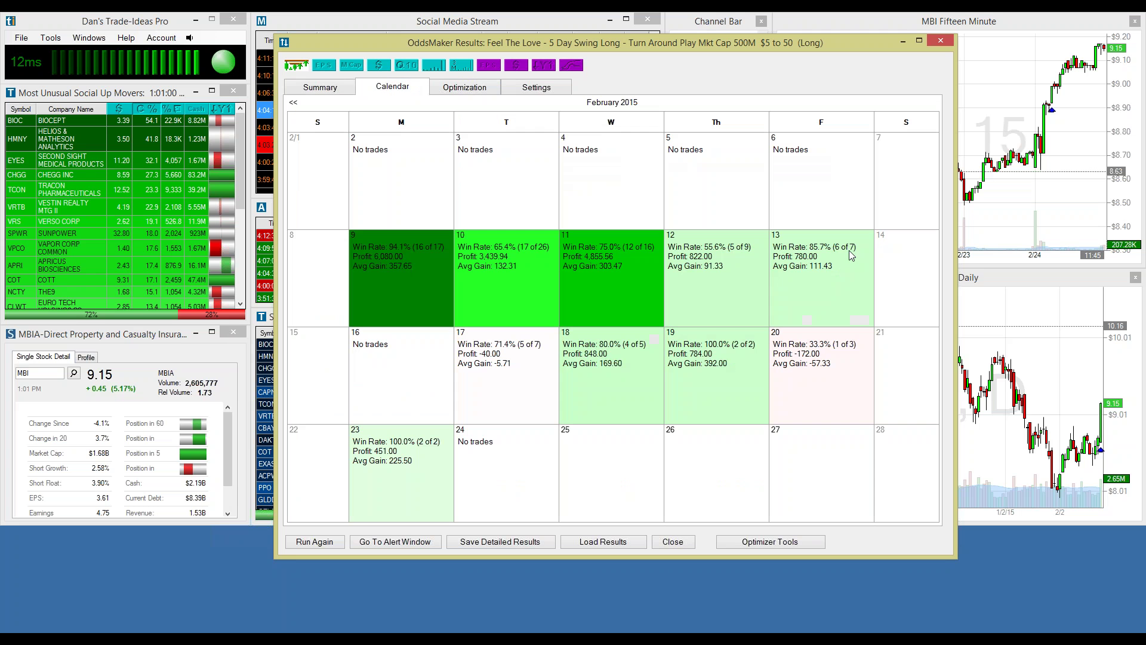
double_click(604, 258)
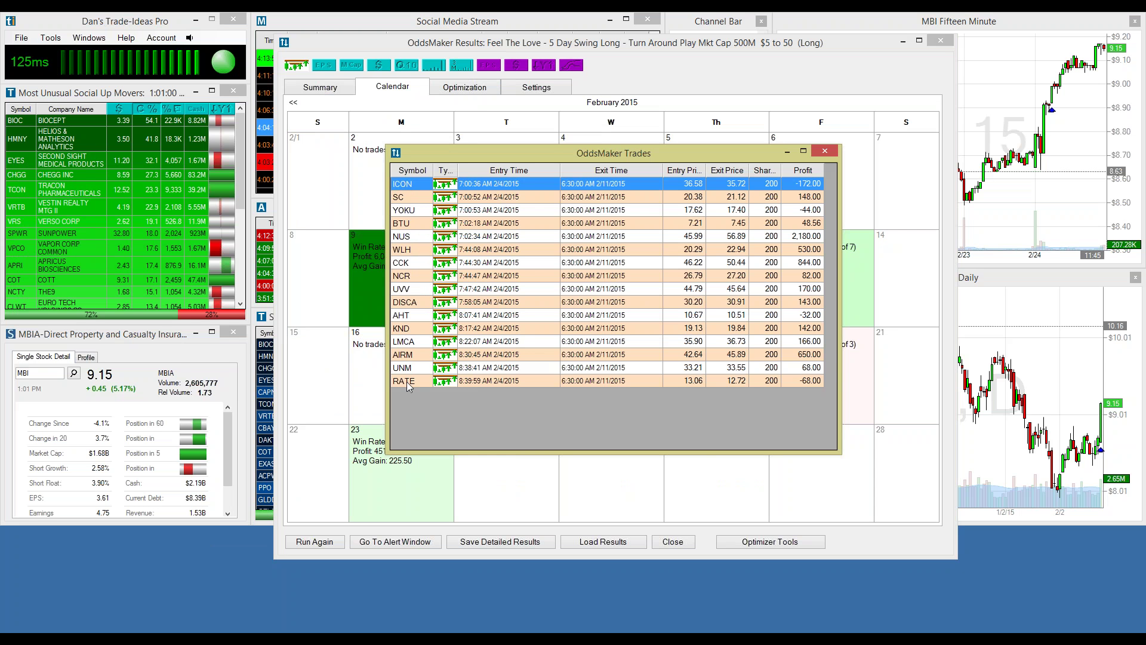
Step: Select the NUS trade in the February 11 trades list and load NUS in the fifteen-minute and daily charts
click(405, 239)
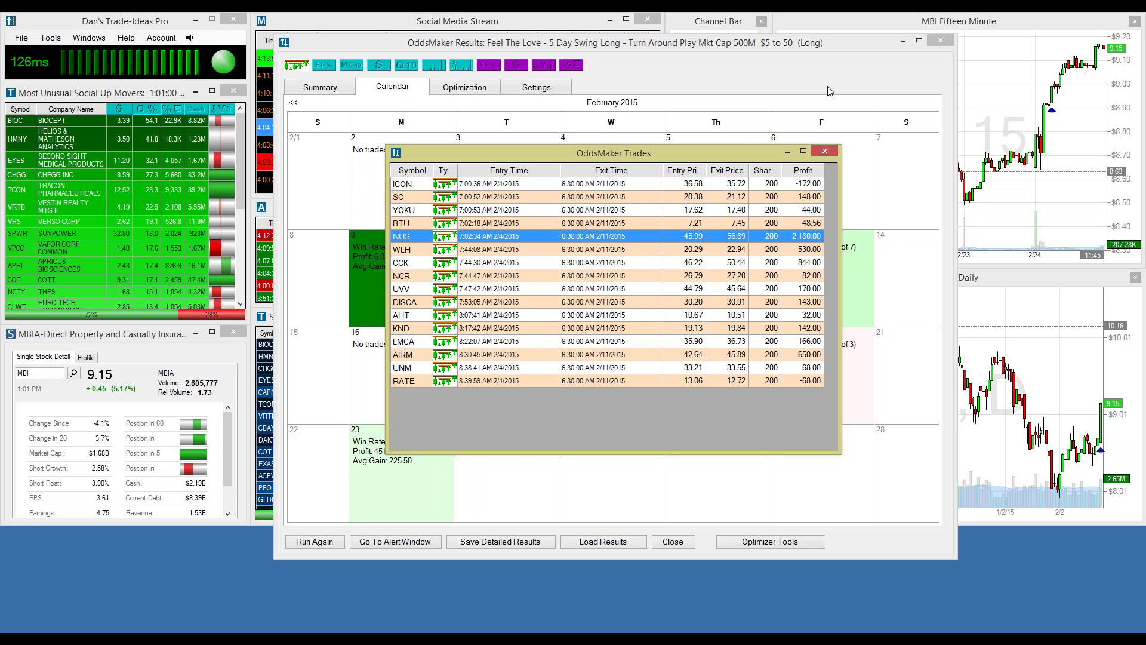
drag(885, 48, 890, 48)
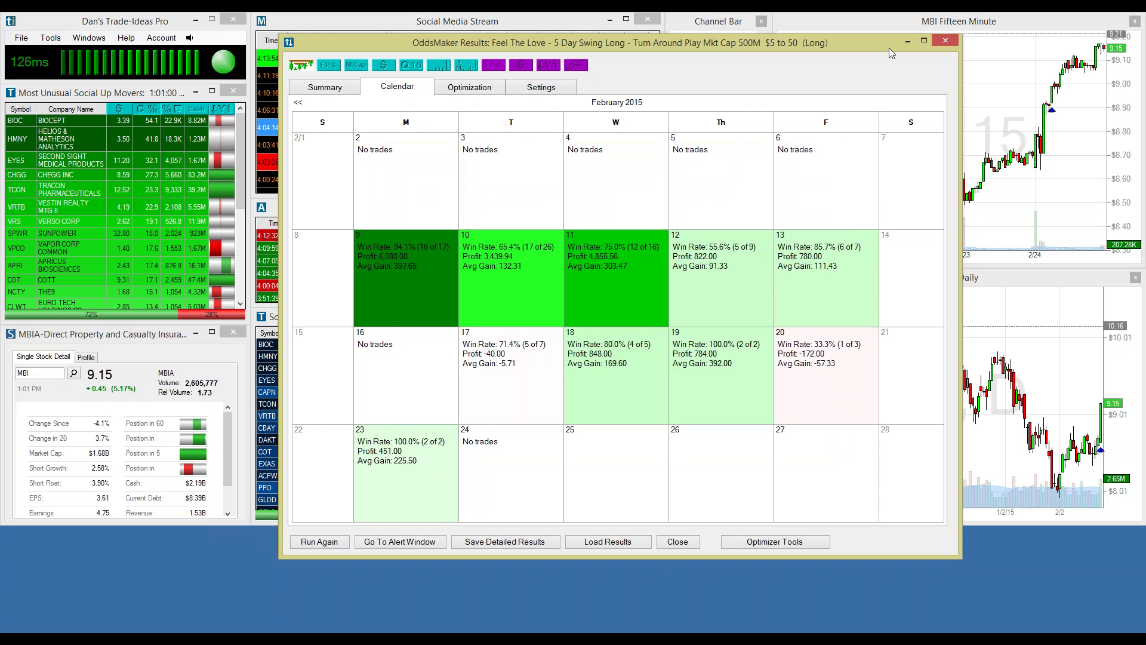
click(907, 42)
text(NUS)
key(Return)
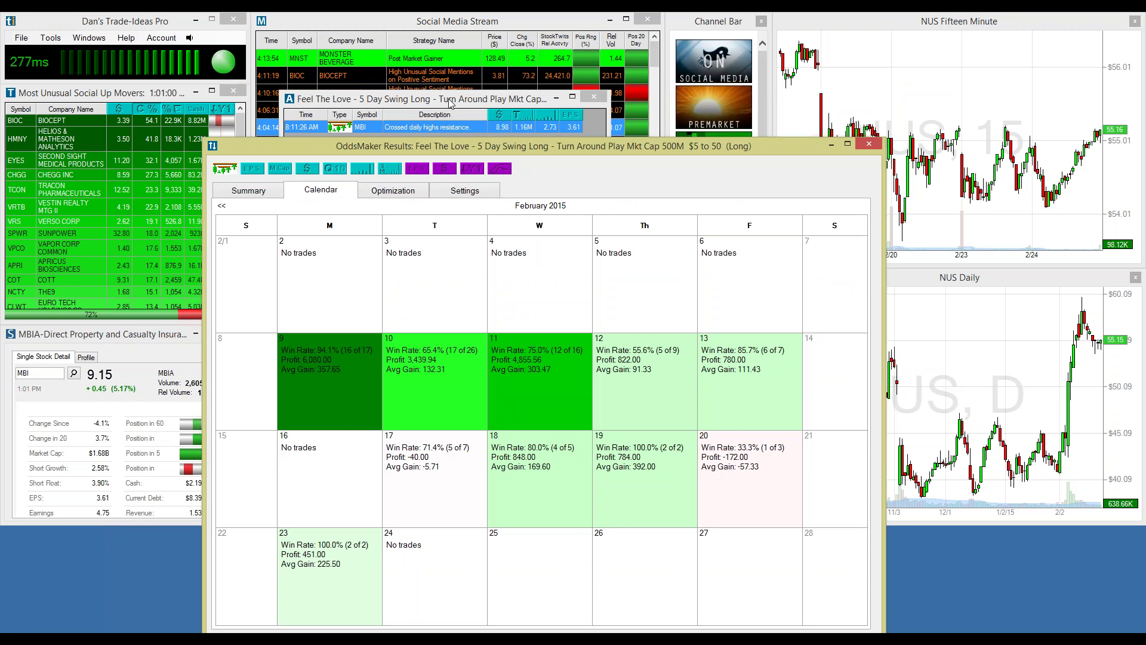
Step: Rearrange the desktop so the Feel The Love alert window lies over the OddsMaker results and clears most of the NUS charts
drag(450, 101, 817, 106)
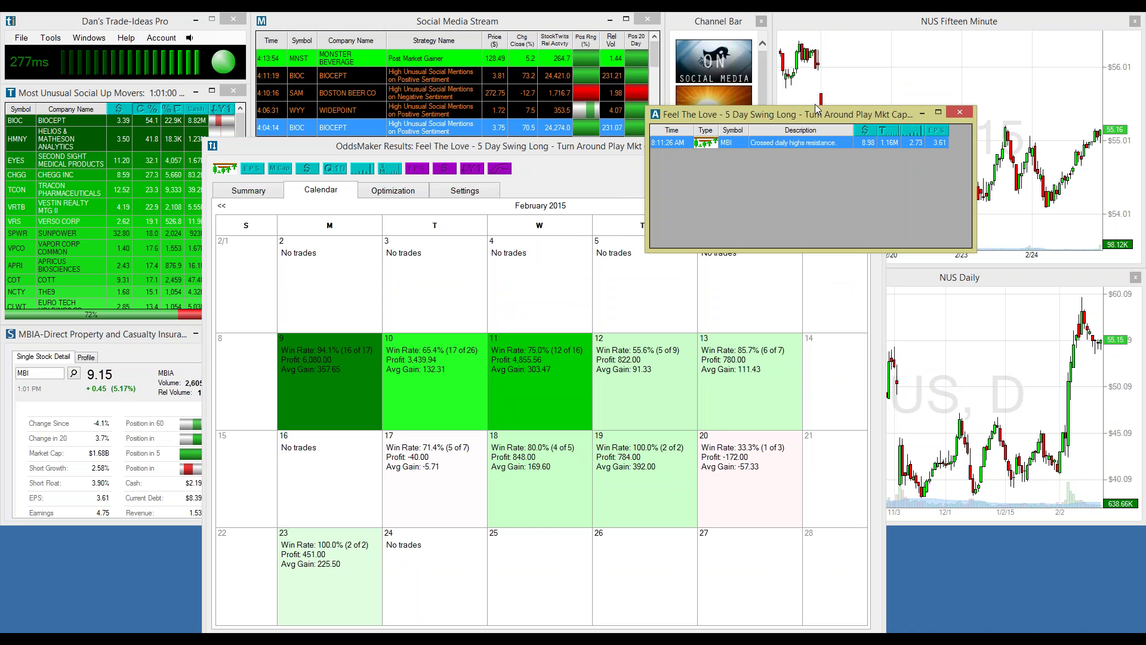
drag(816, 107, 810, 69)
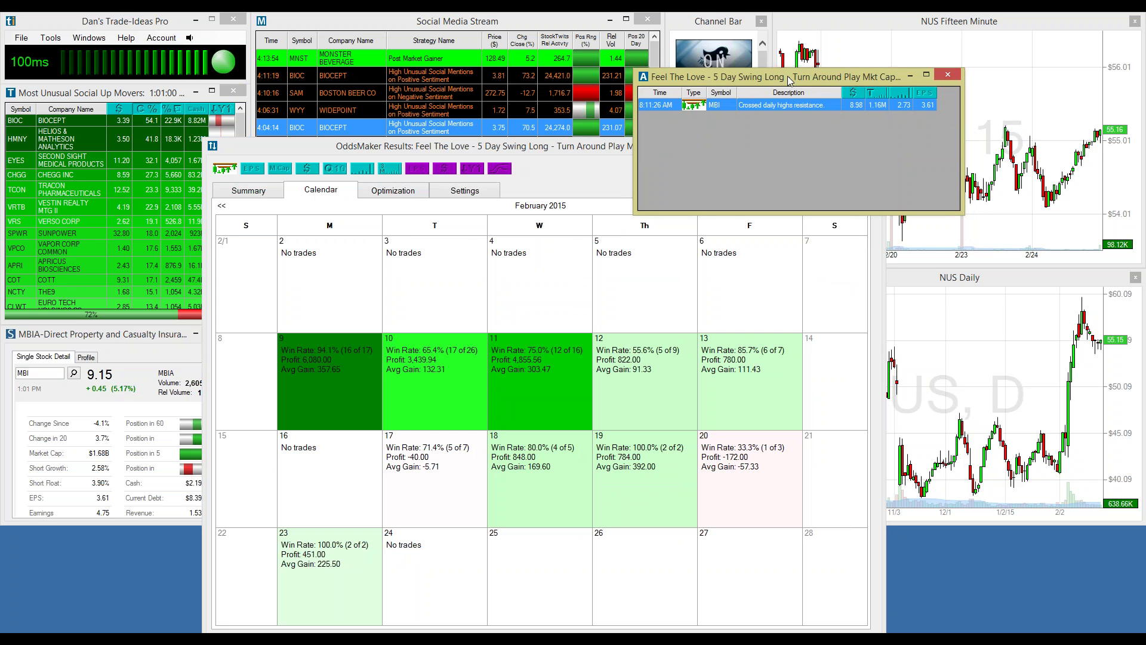
drag(787, 76, 907, 129)
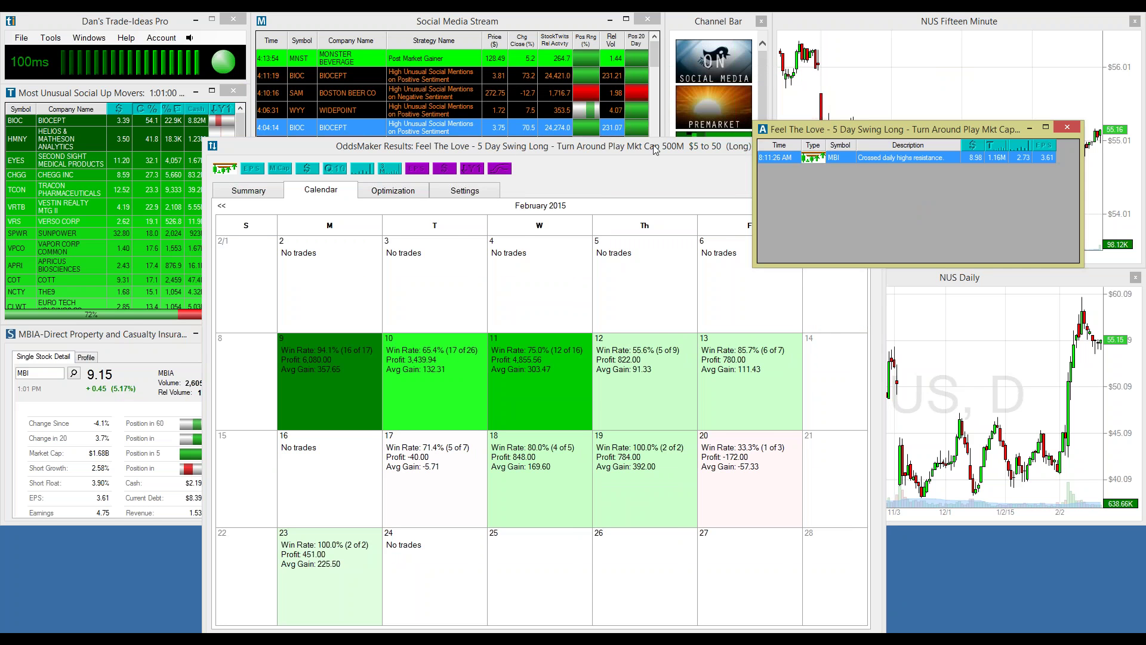
click(651, 143)
drag(651, 143, 587, 43)
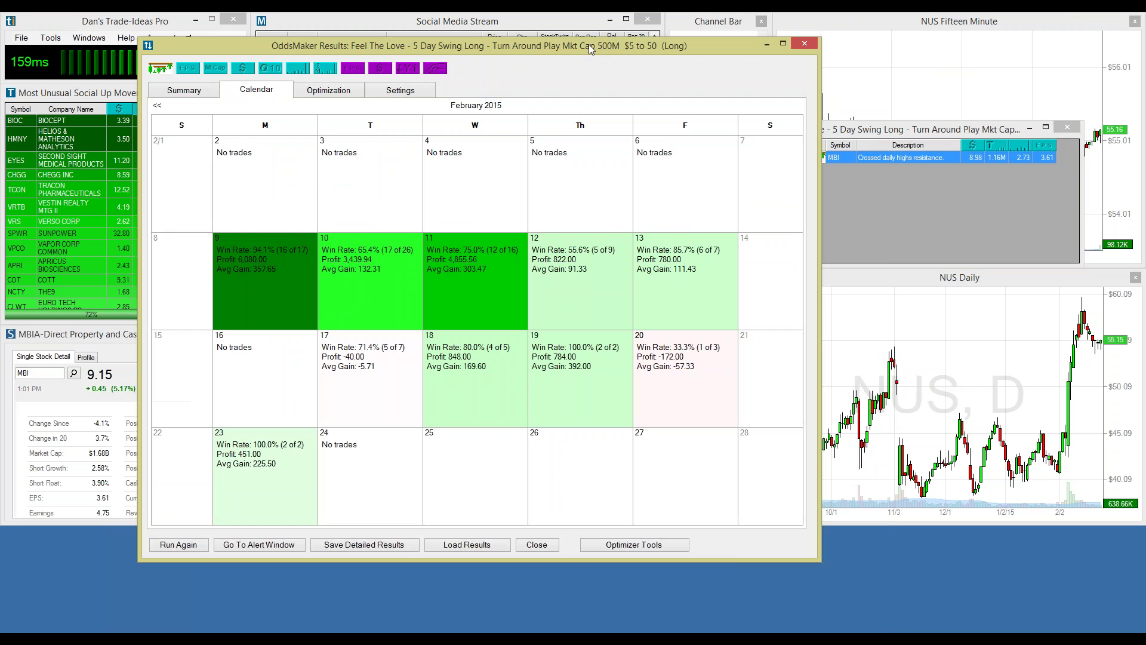
drag(906, 132, 650, 130)
Step: Save the Feel The Love alert window to the cloud under its suggested name and dismiss the sharing link dialog
right_click(594, 207)
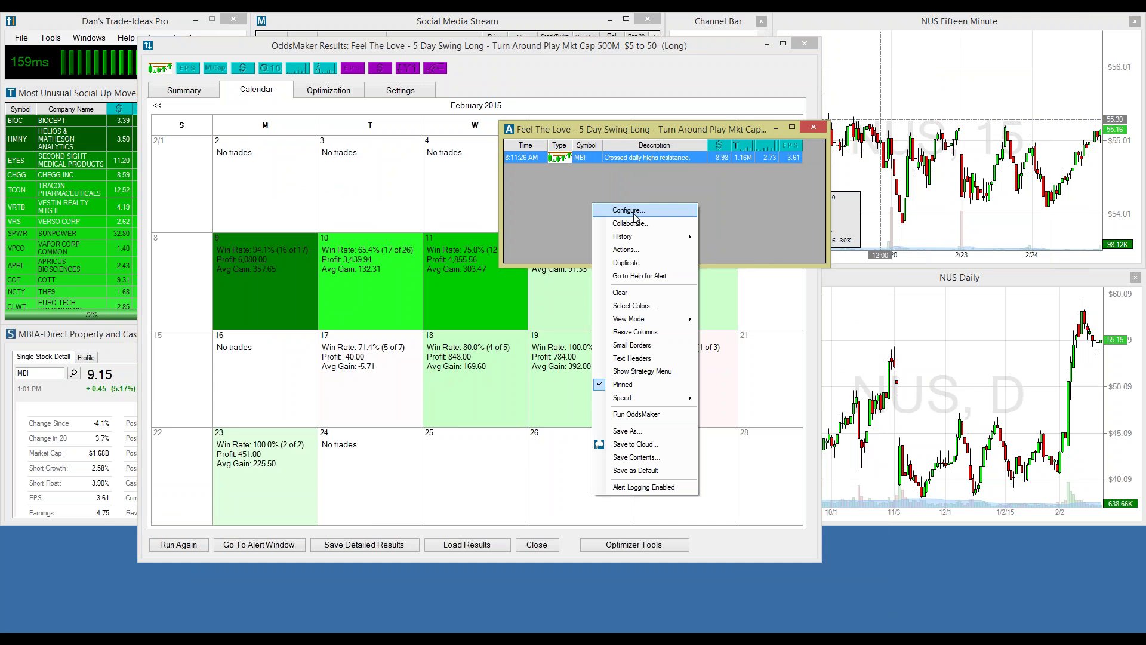
click(642, 452)
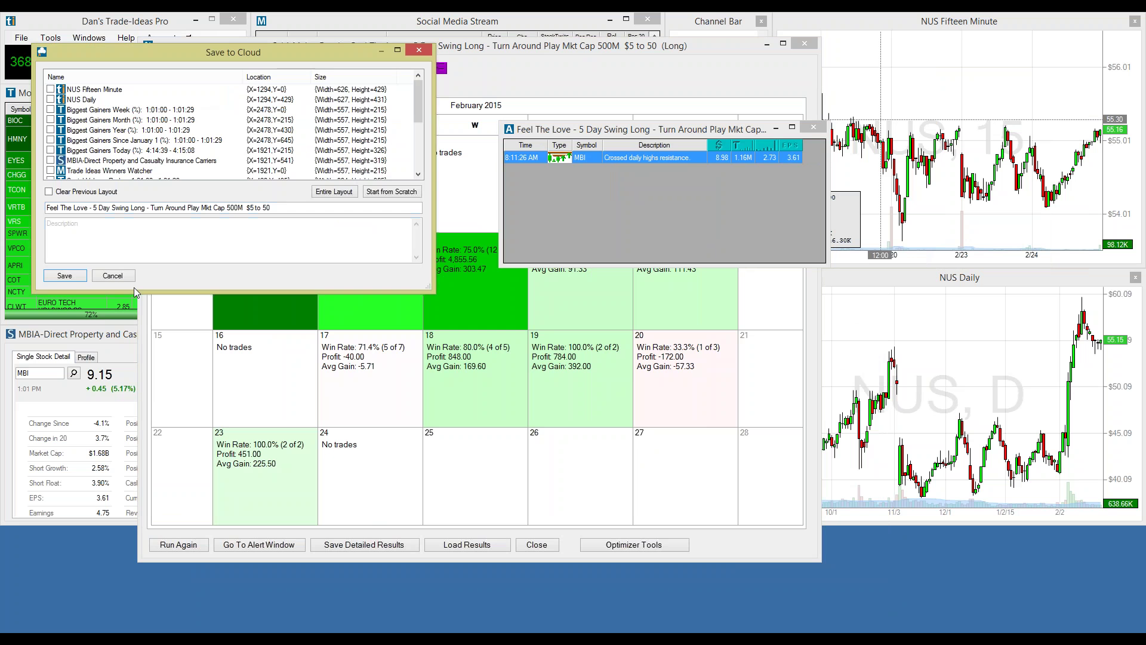
click(64, 277)
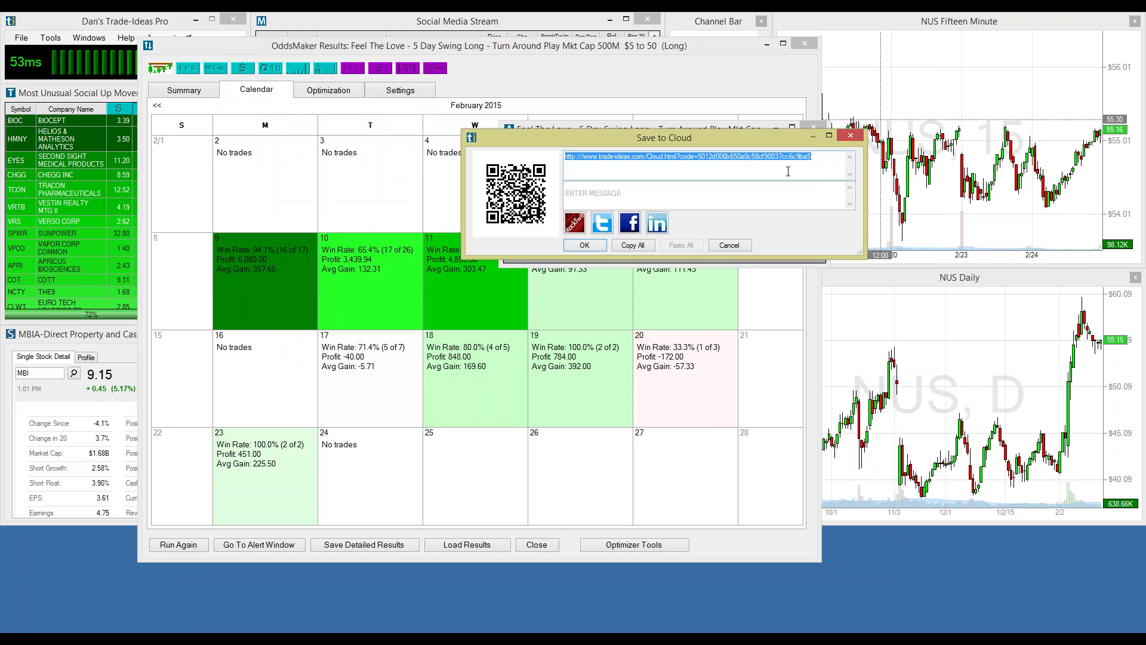
click(851, 136)
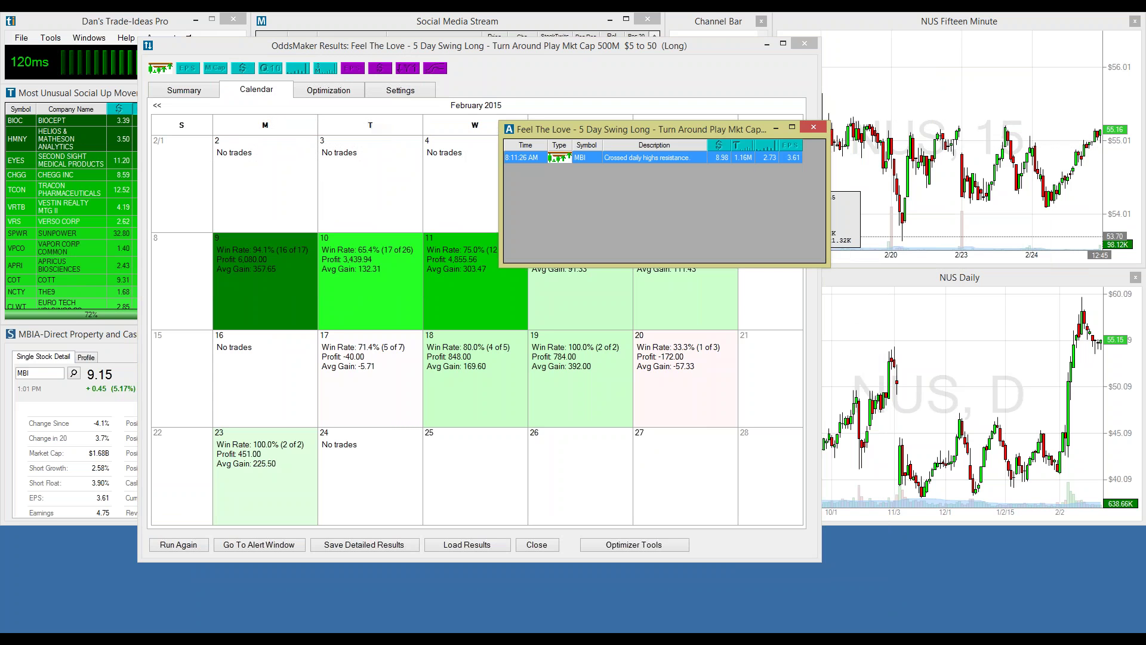
Step: Bring the browser with the Valentine's Thanks Webinar presentation on screen to show the Valentine's Special extension slide
click(1098, 237)
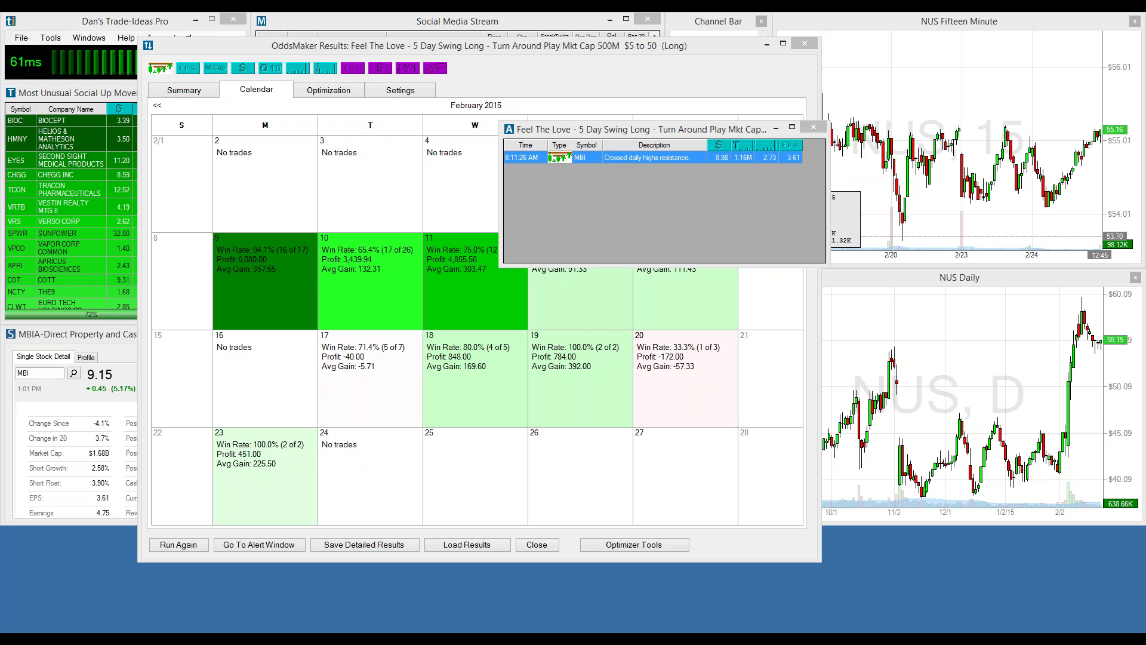
drag(1145, 124, 438, 92)
click(795, 159)
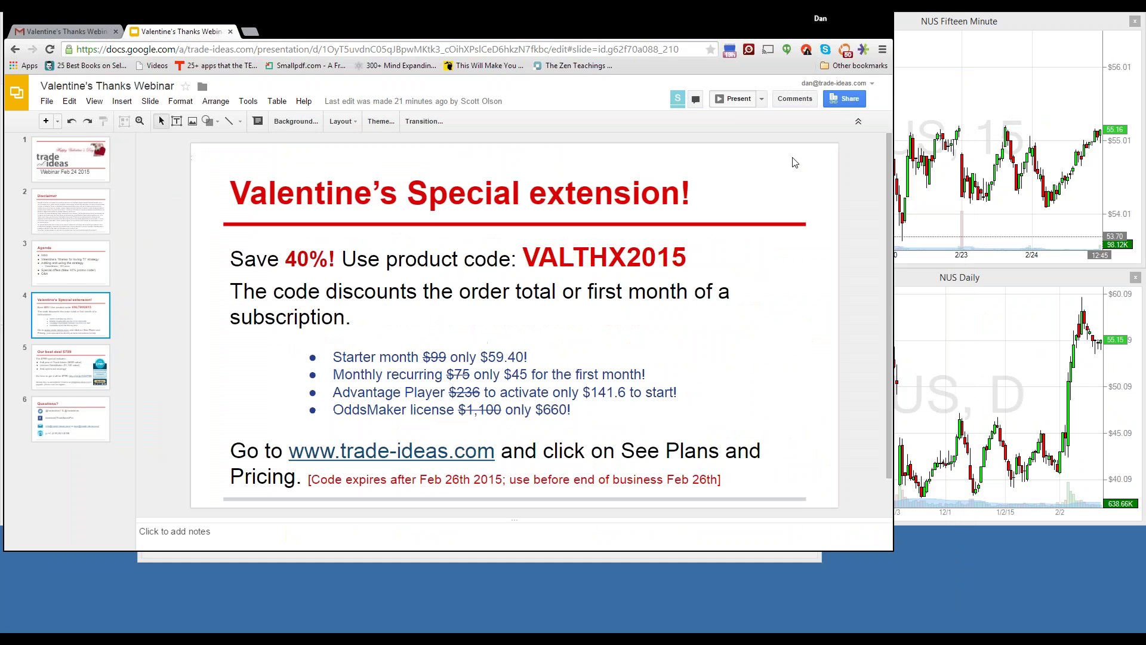
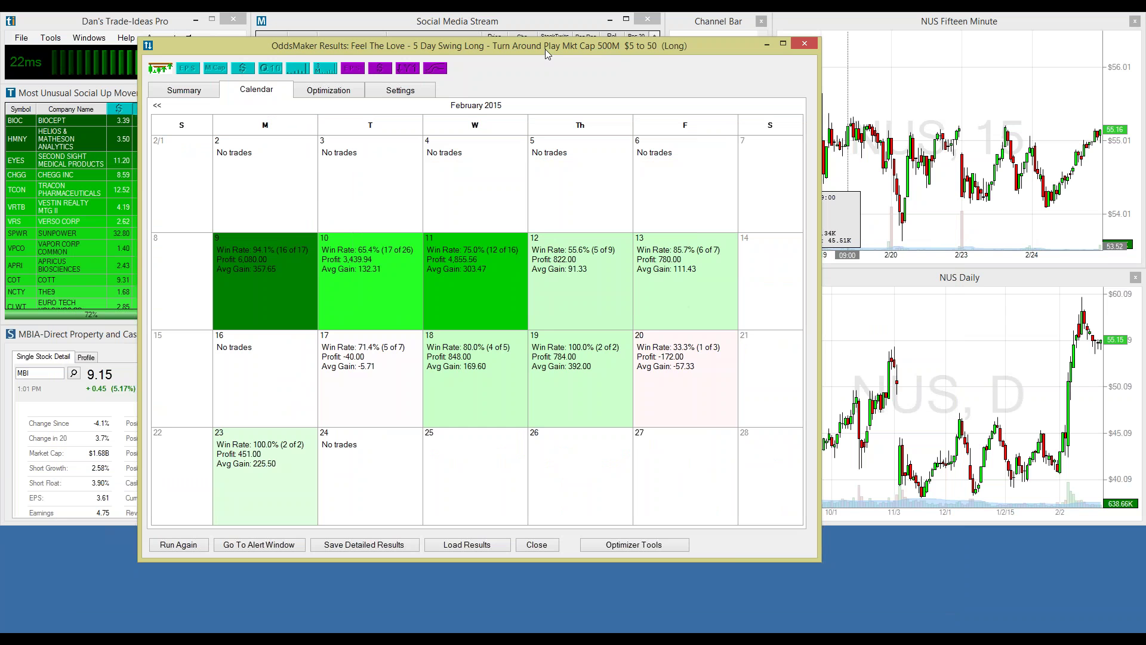
Step: Show the backtest's optimization breakdown by time of day in the OddsMaker results
click(328, 93)
drag(578, 43, 670, 62)
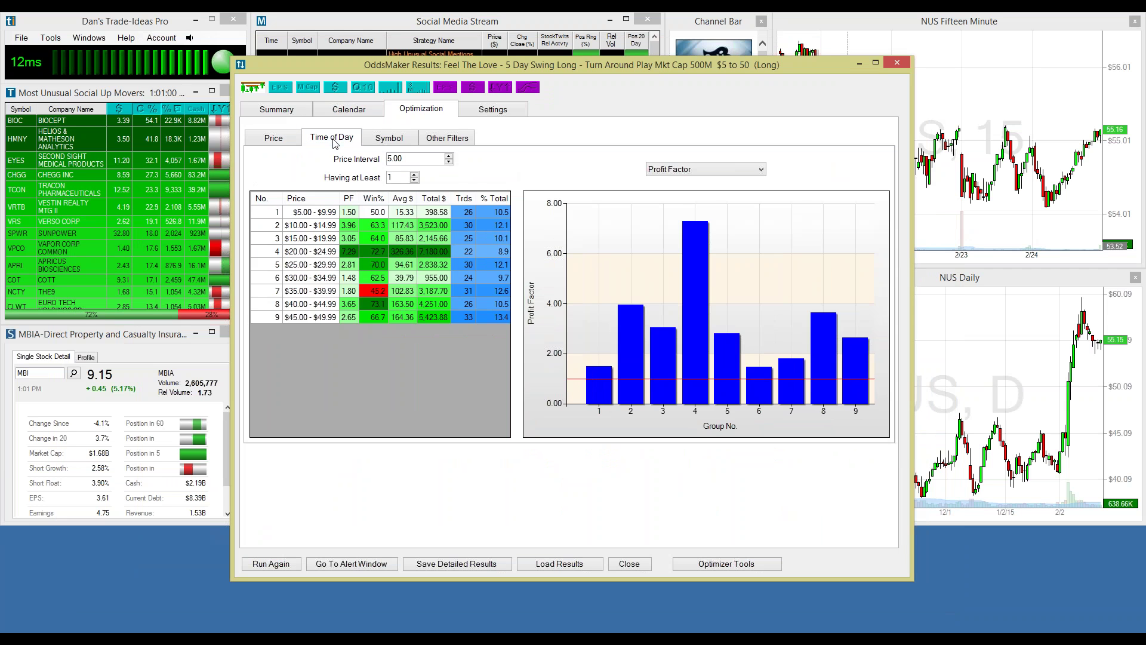
click(334, 142)
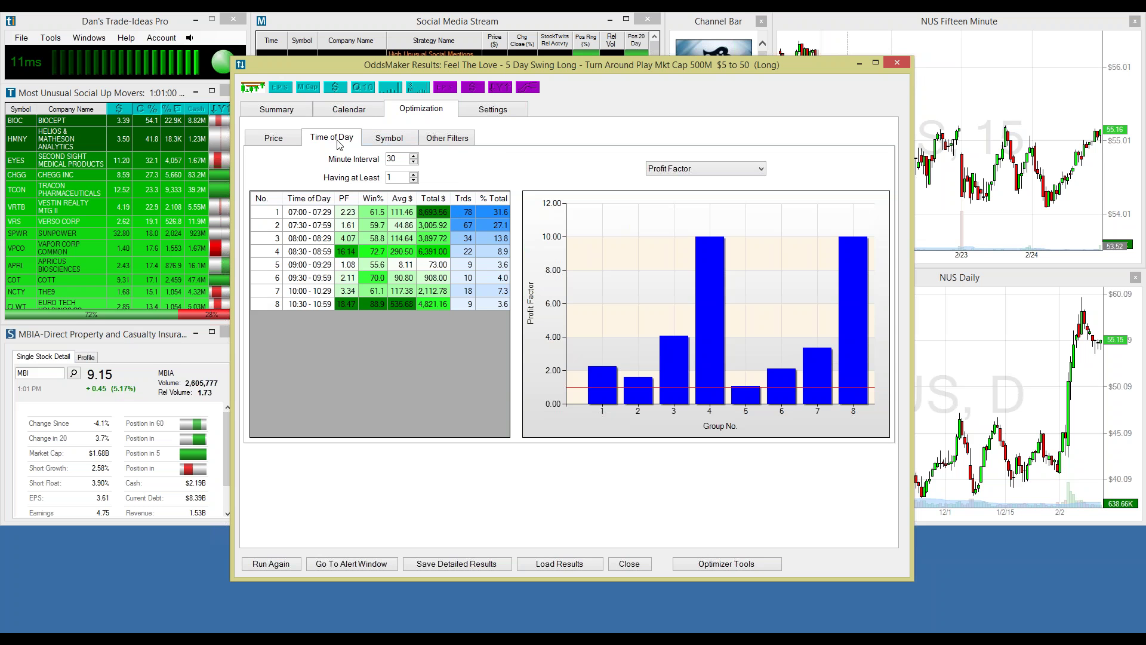
Step: Chart the time-of-day groups by Winning Percent and Number of Trades, and return the chart to Profit Factor
click(706, 172)
click(713, 191)
click(725, 173)
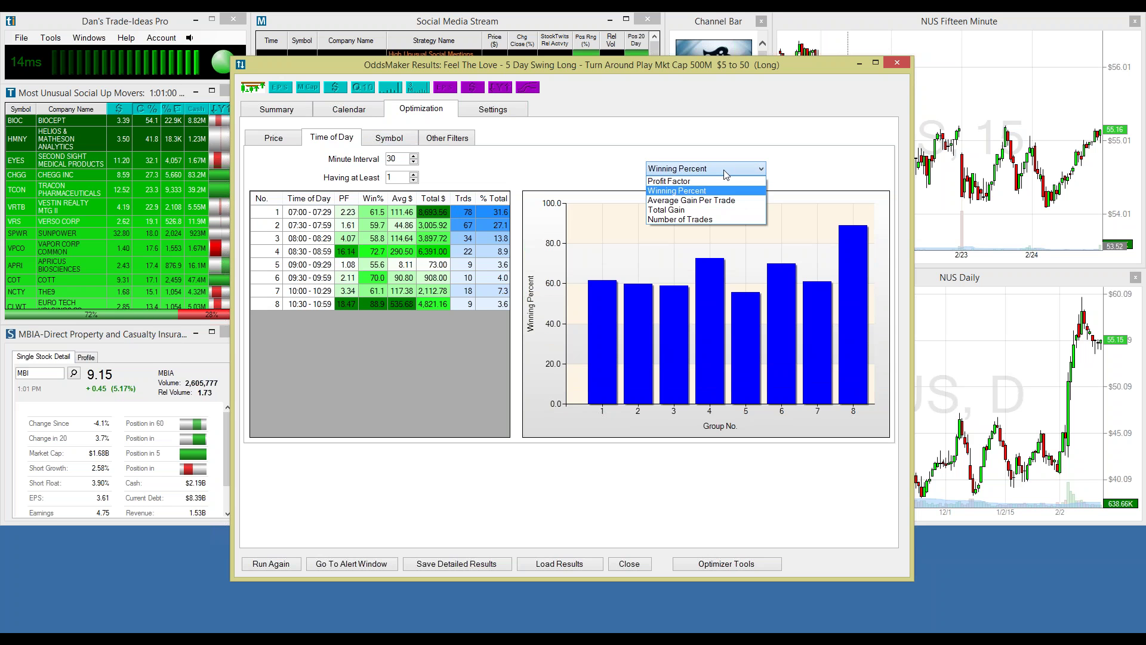
click(705, 219)
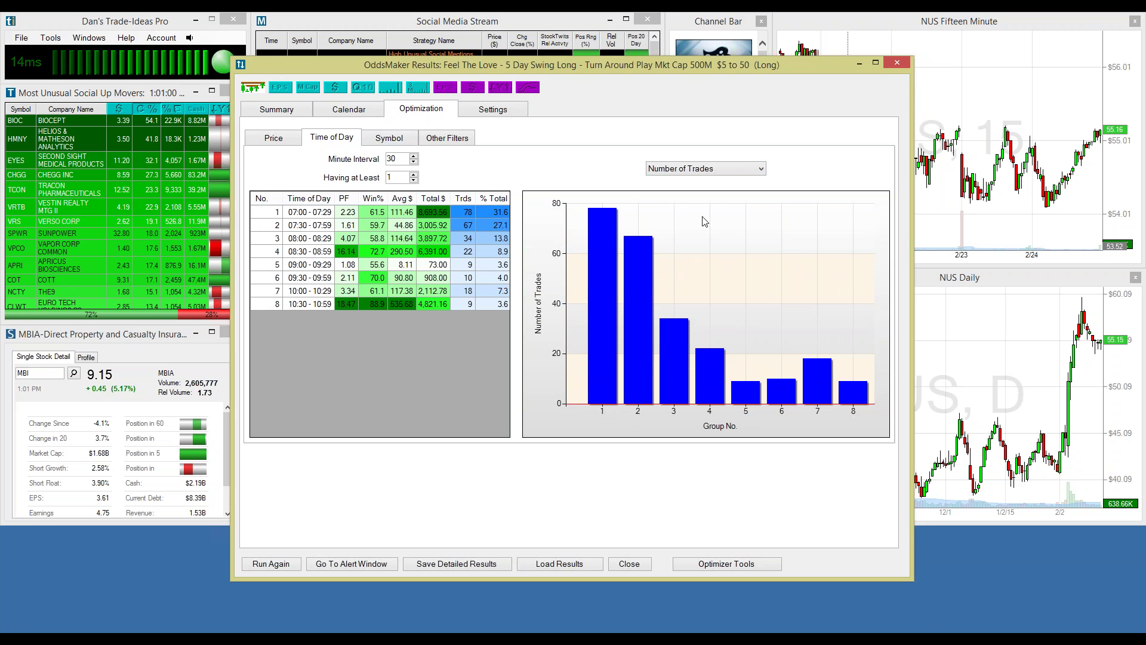
click(749, 175)
click(743, 182)
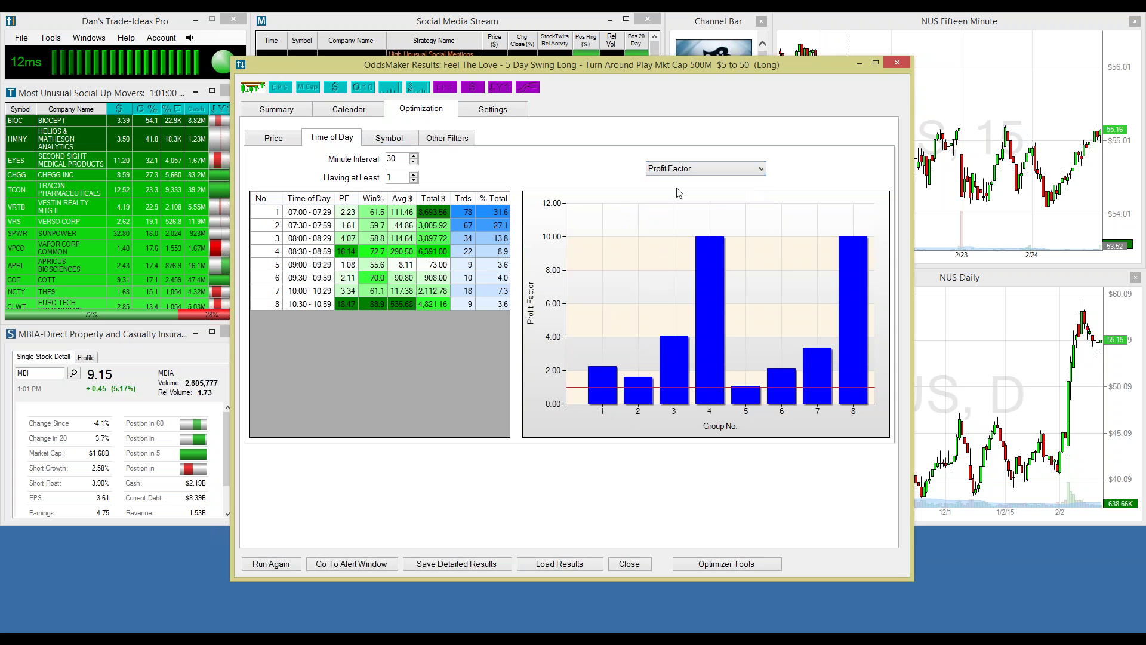
Step: Close the OddsMaker results and clear the Feel The Love alert window from the social media layout
click(896, 65)
drag(567, 166, 1145, 223)
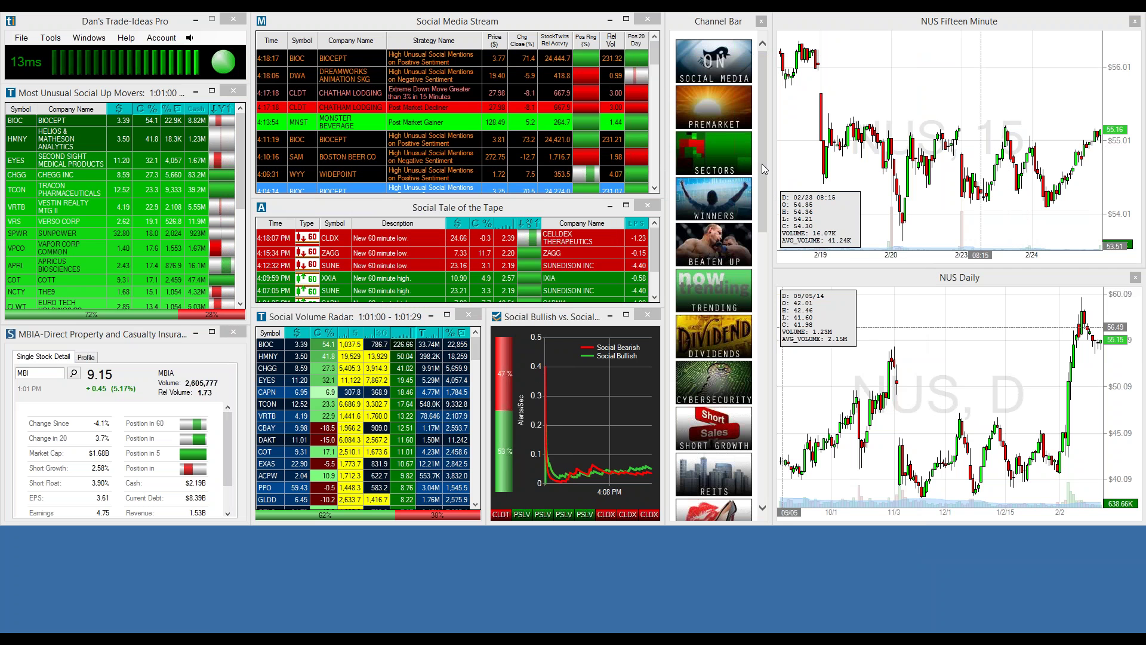
Step: Browse the available channels in the Channel Bar and open the China channel
drag(761, 163, 764, 183)
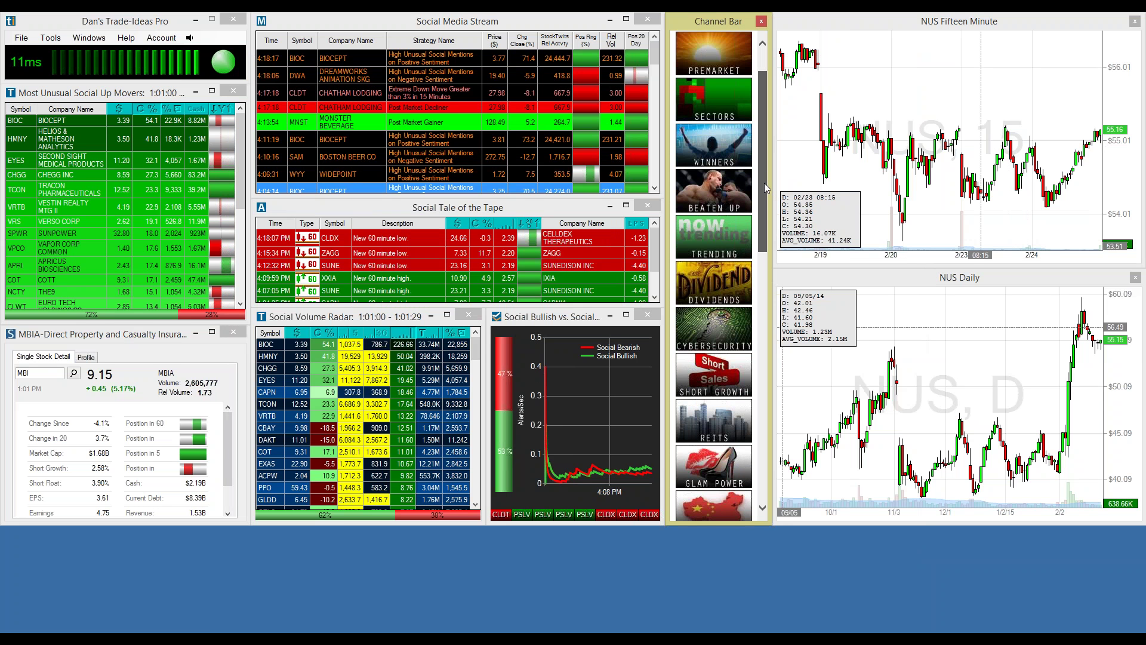
drag(764, 183, 769, 209)
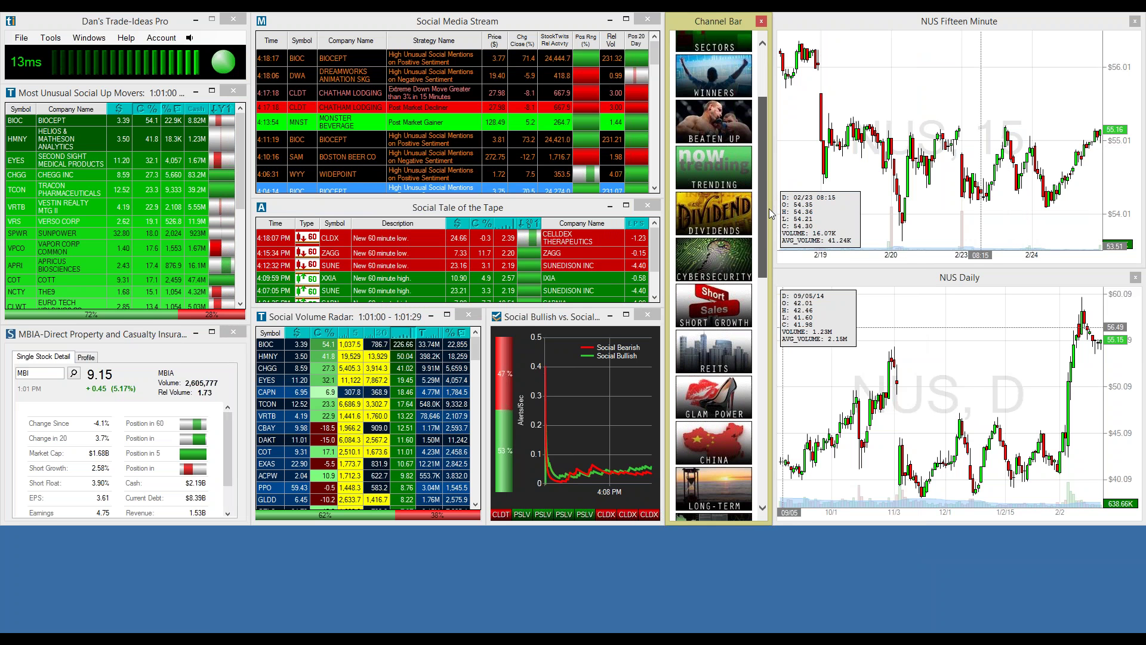
drag(769, 209, 769, 236)
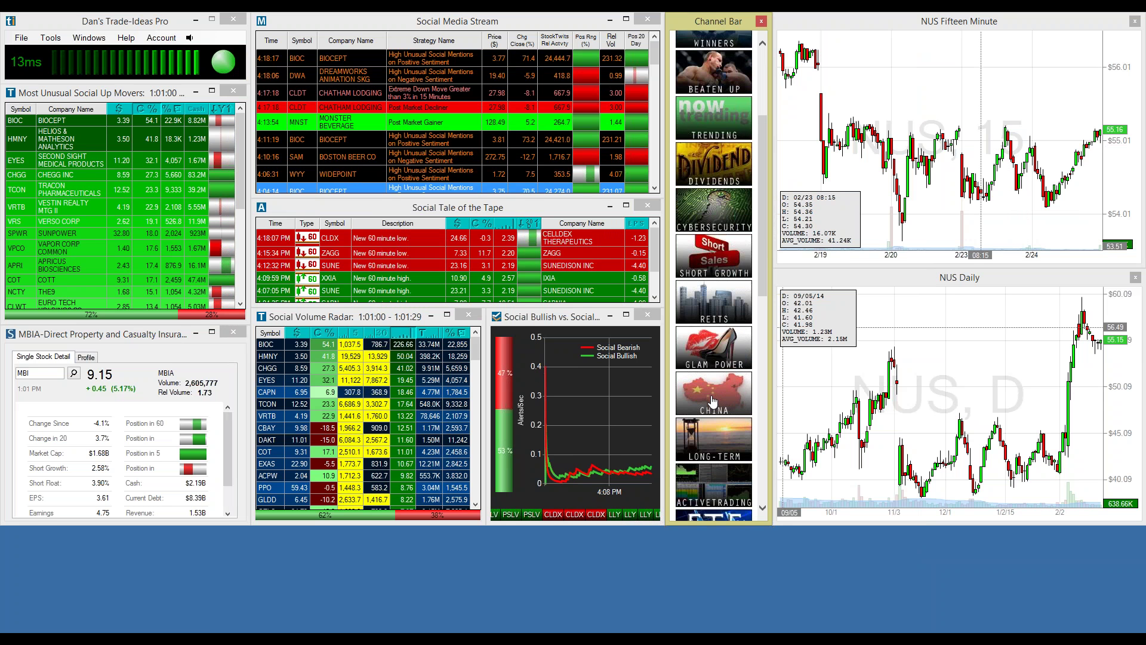
click(714, 401)
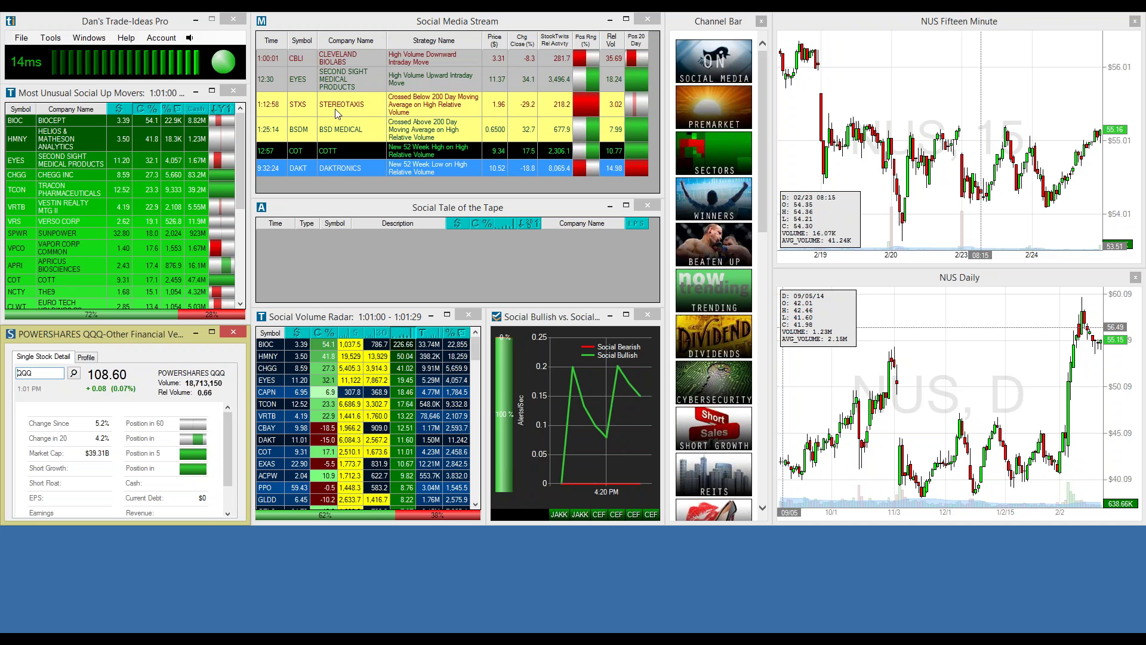
Step: Chart EYES, CBLI and MNST in turn from the Social Media Stream alerts
click(296, 82)
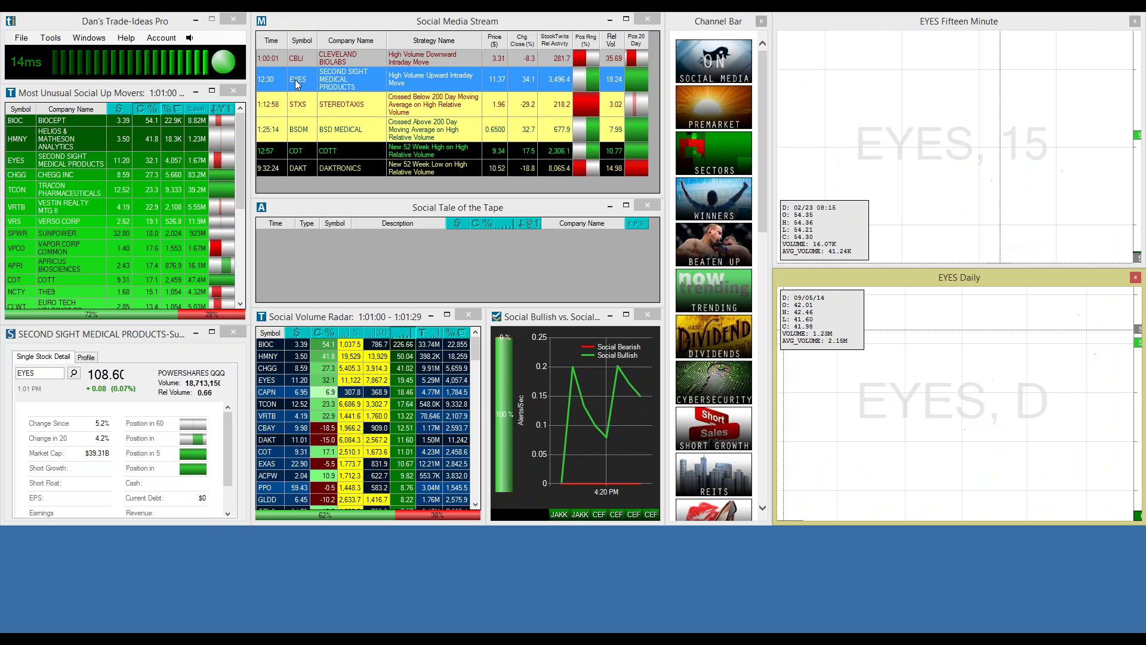
click(294, 60)
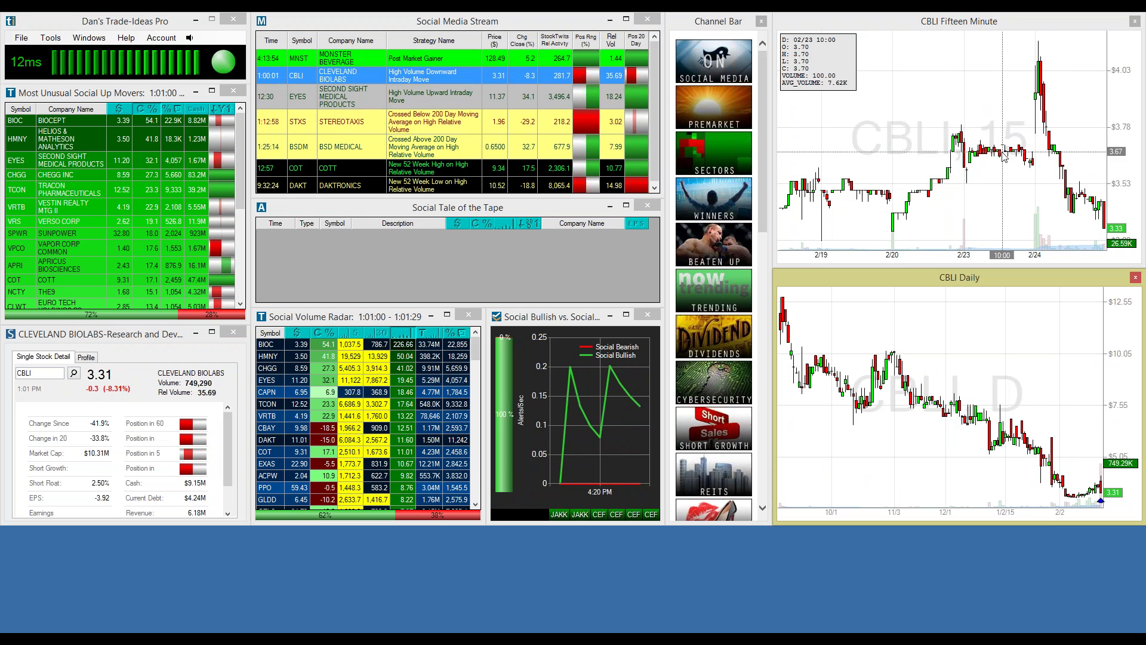
click(296, 58)
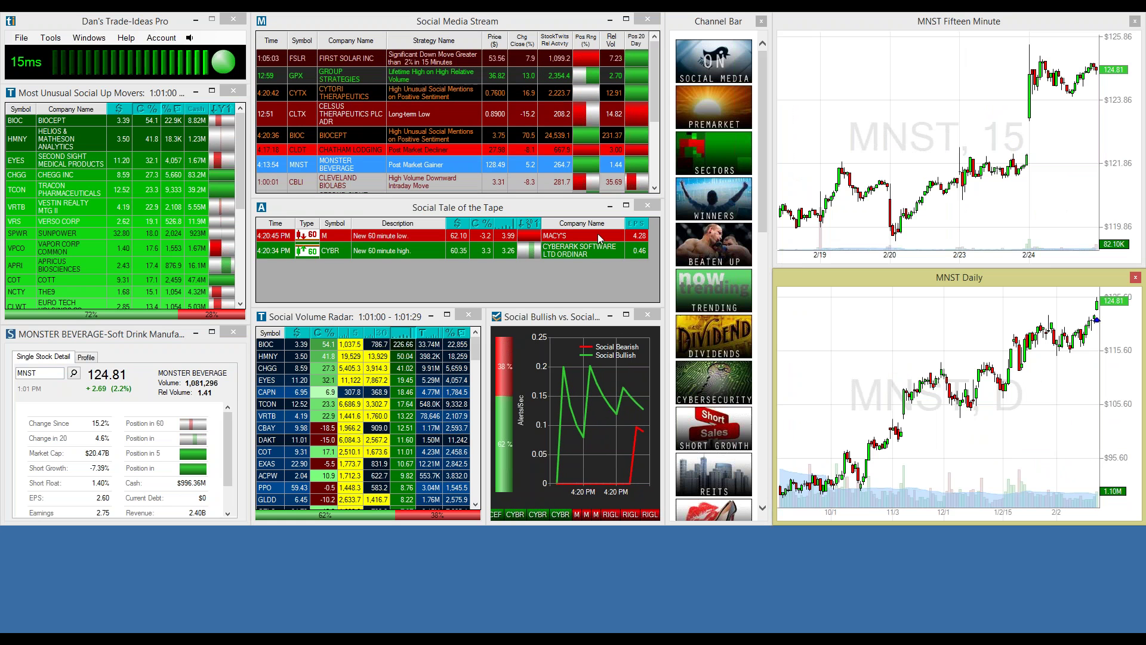
Step: Enlarge the Social Bullish vs. Social Bearish chart to examine its alert lines, and shrink it back to its place
click(487, 308)
drag(487, 308, 129, 34)
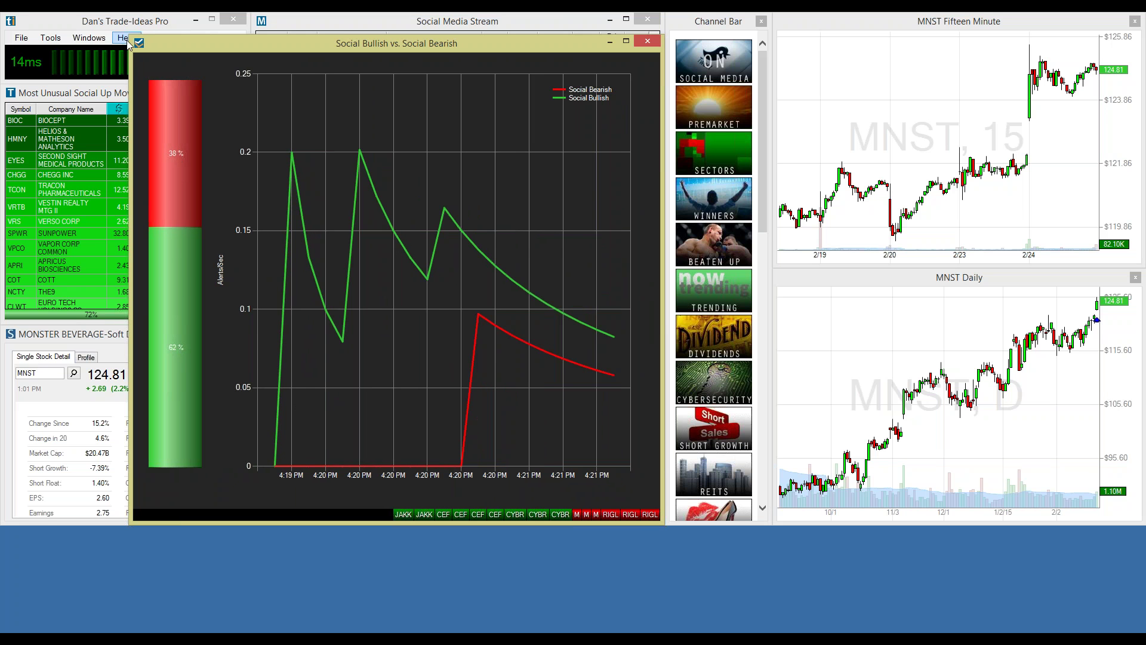
drag(129, 42, 488, 311)
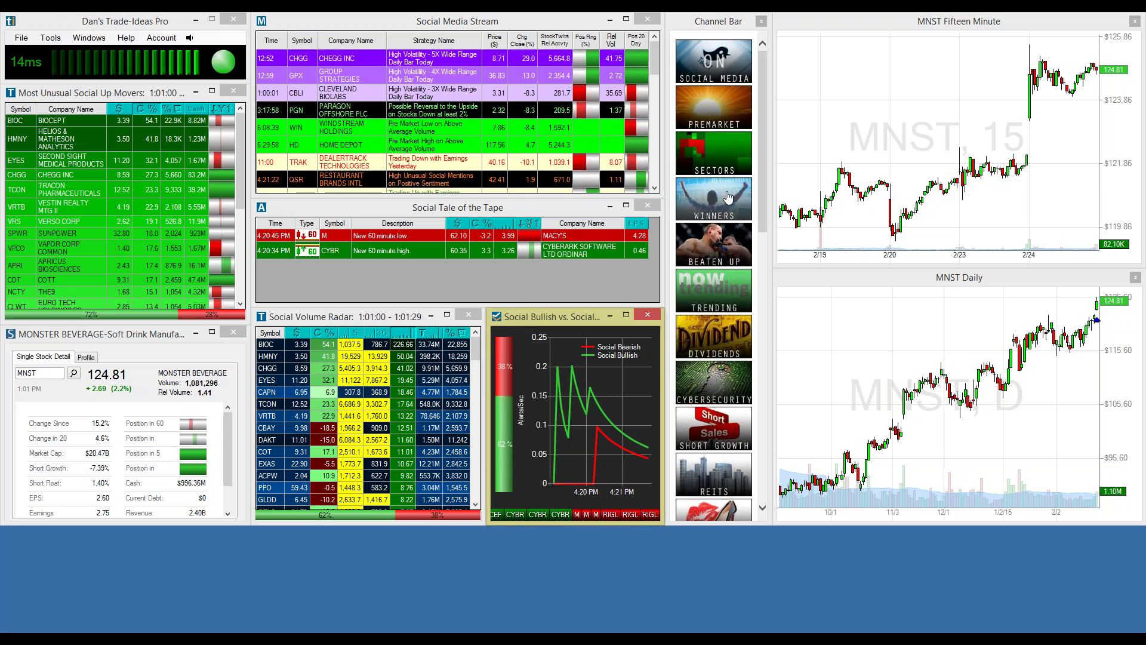
Step: Open the Sectors channel to show its layout, and switch to the ActiveTrading channel farther down the Channel Bar
click(712, 156)
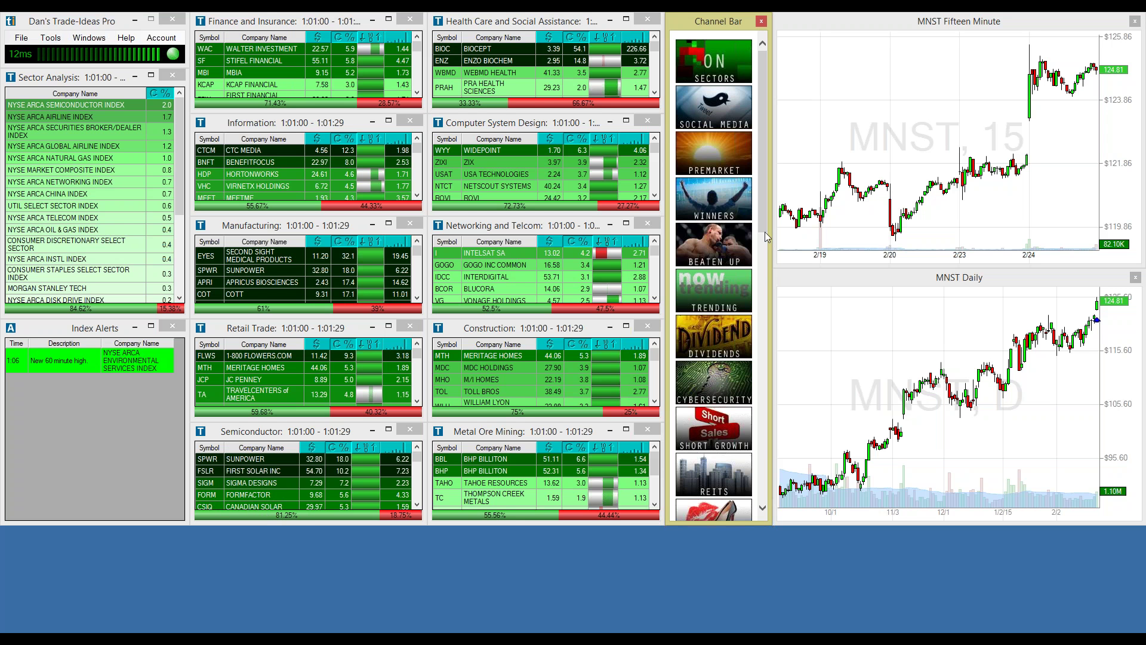
scroll(764, 150, down, 1)
scroll(763, 154, down, 10)
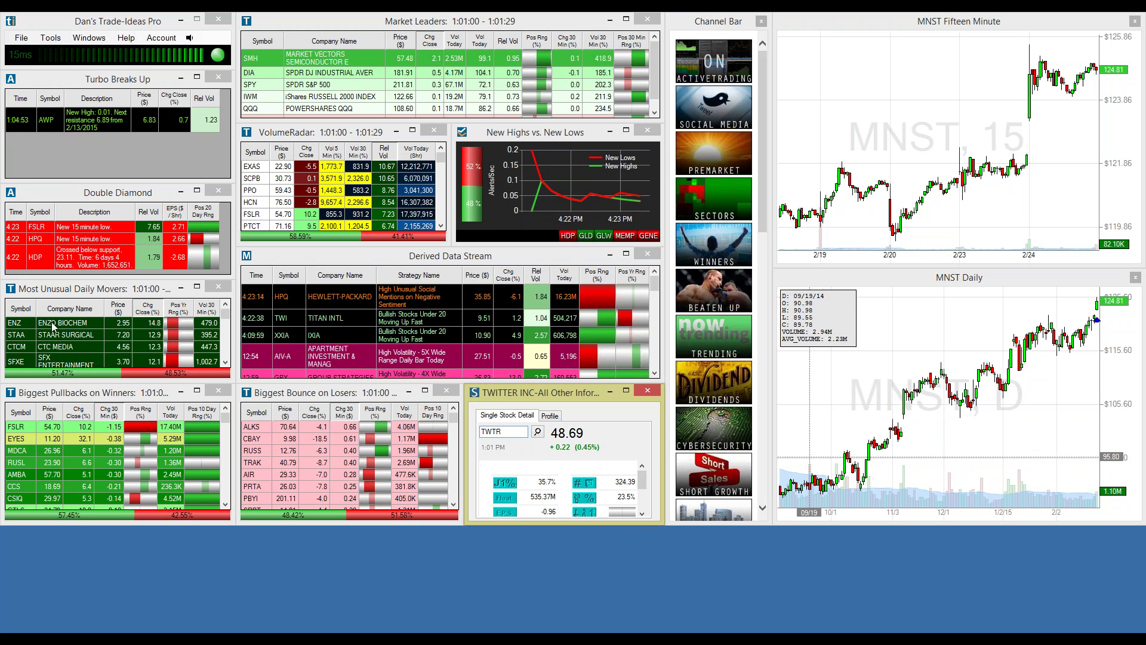
Step: Chart ENZ, FSLR and GENE in turn from the ActiveTrading windows, and return to ENZ from the Most Unusual Daily Movers
click(19, 326)
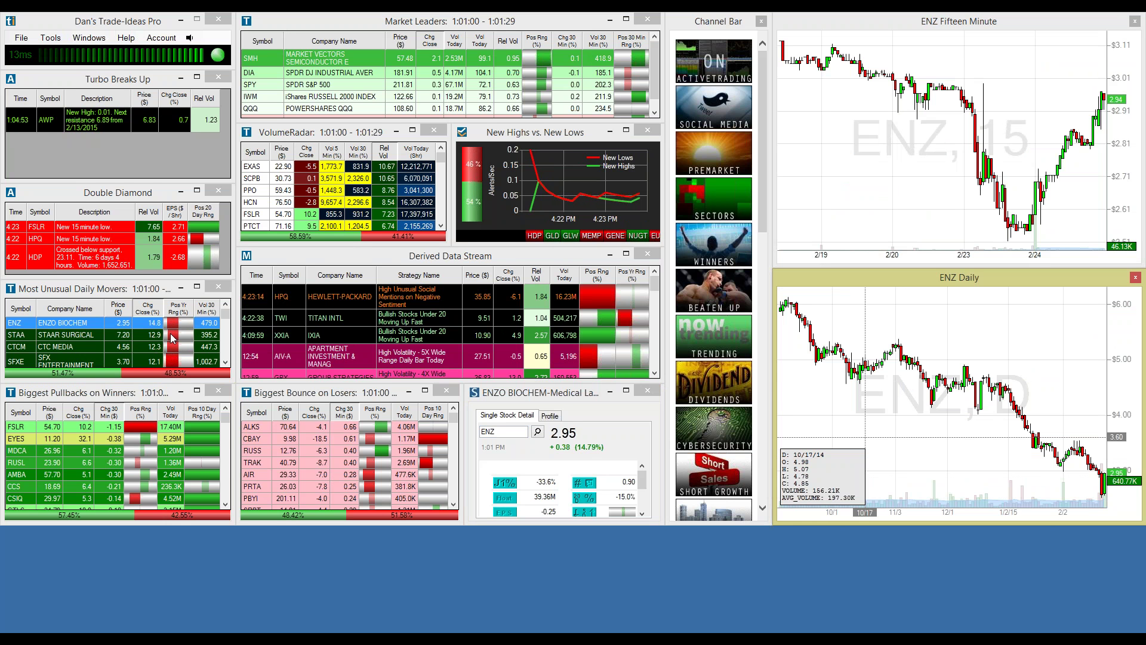
click(190, 228)
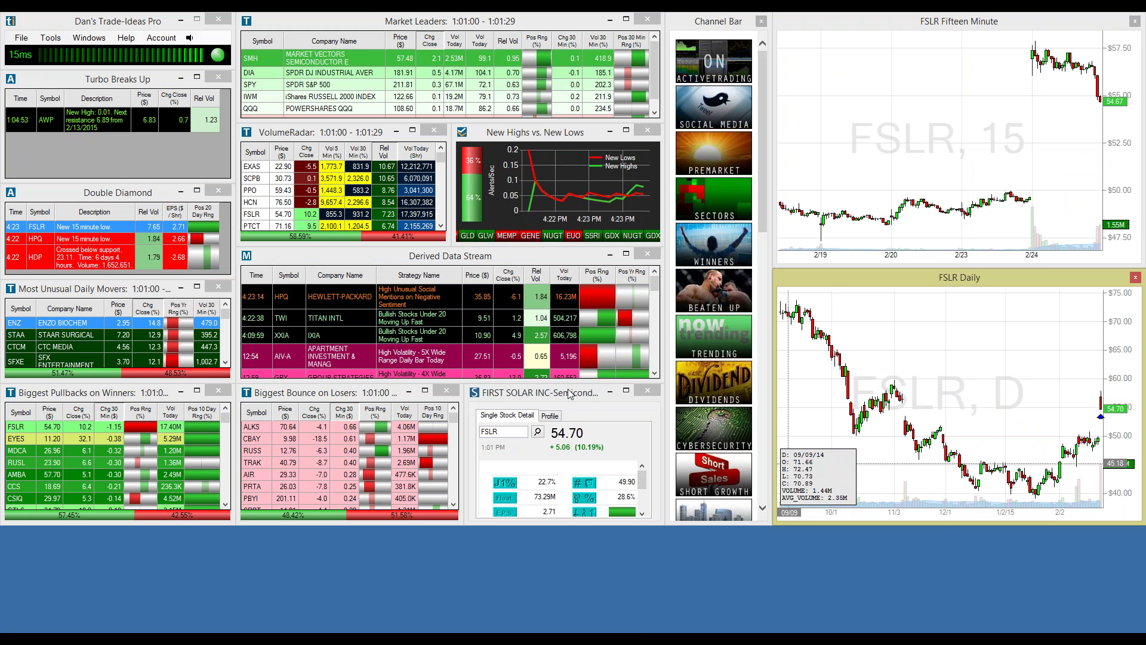
click(521, 236)
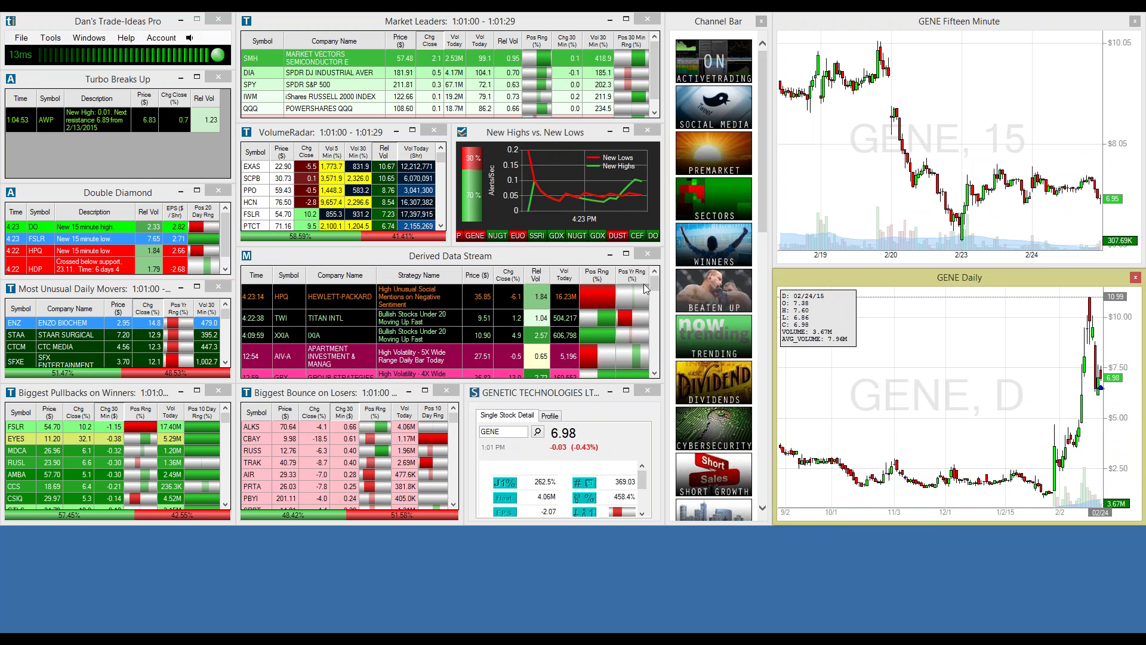
click(16, 327)
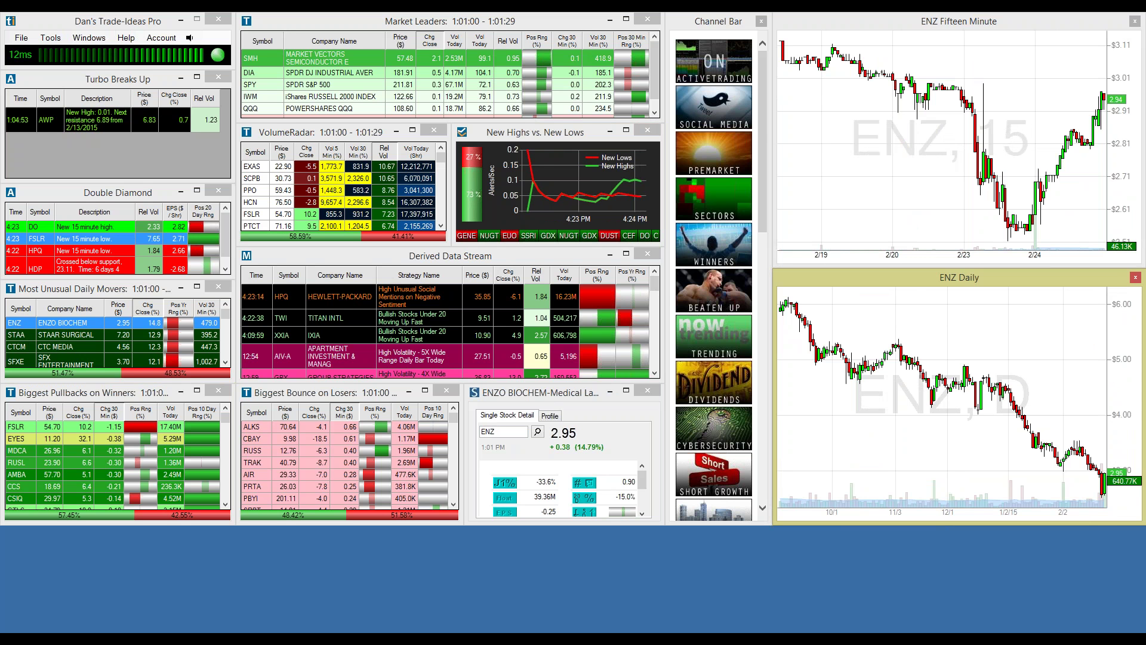
Step: Switch to the Biotechs channel farther down the Channel Bar and look through the Biotech Movers list
drag(761, 124, 761, 351)
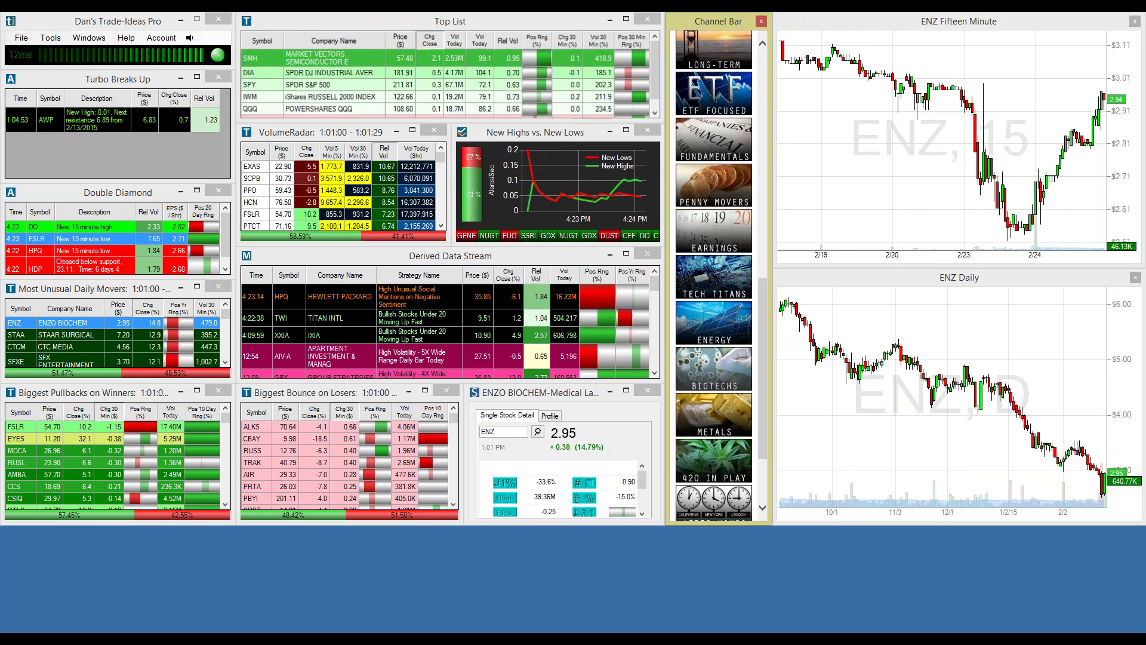
click(714, 367)
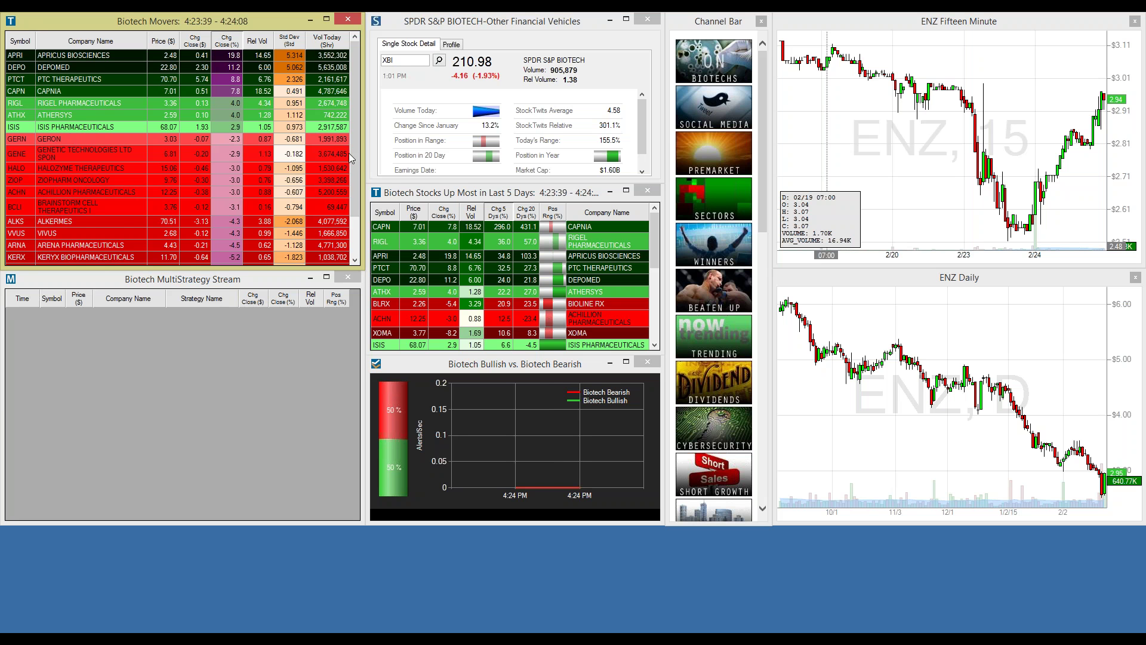
scroll(358, 155, down, 1)
scroll(361, 166, up, 1)
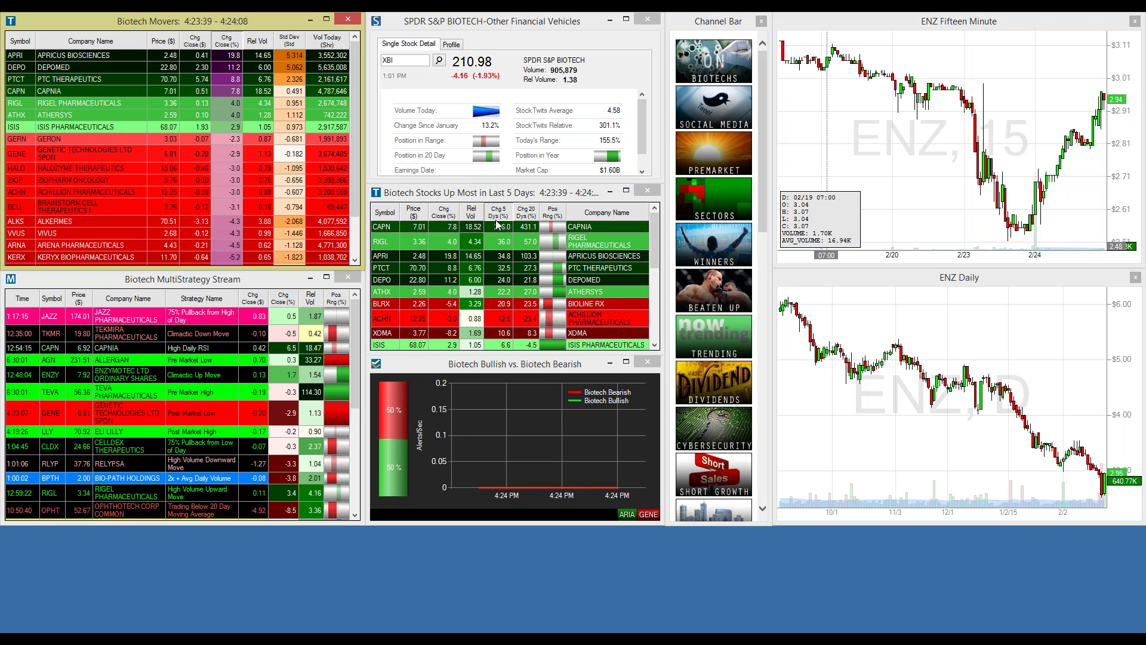
Step: Chart CAPN, RIGL and APRI in turn from Biotech Stocks Up Most in Last 5 Days
click(380, 229)
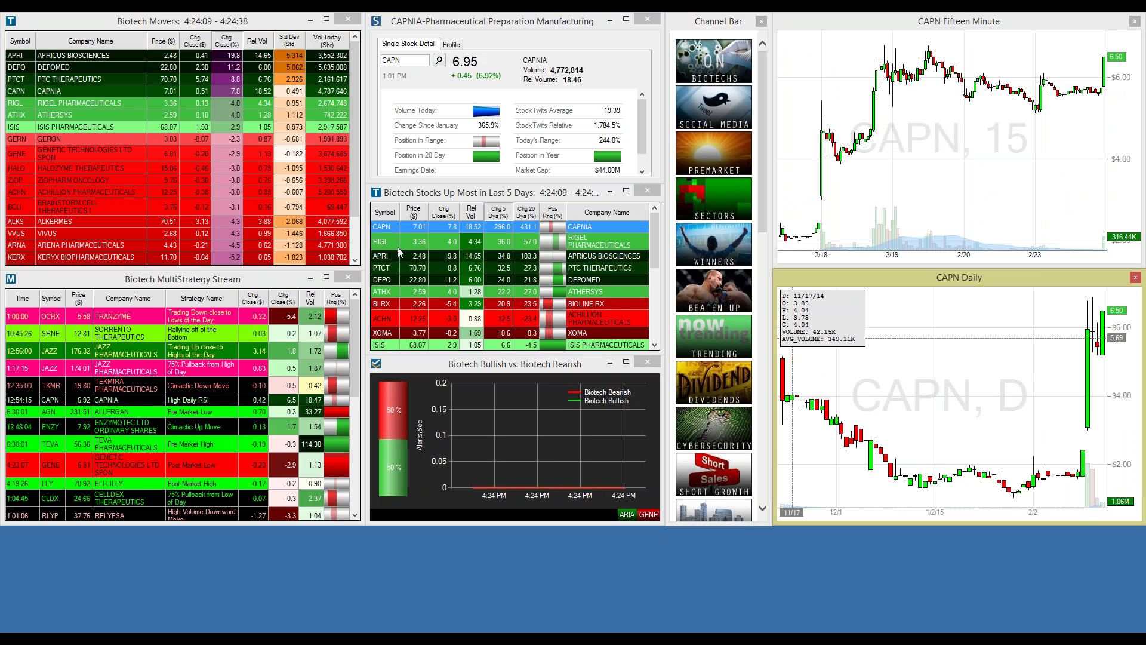
click(381, 242)
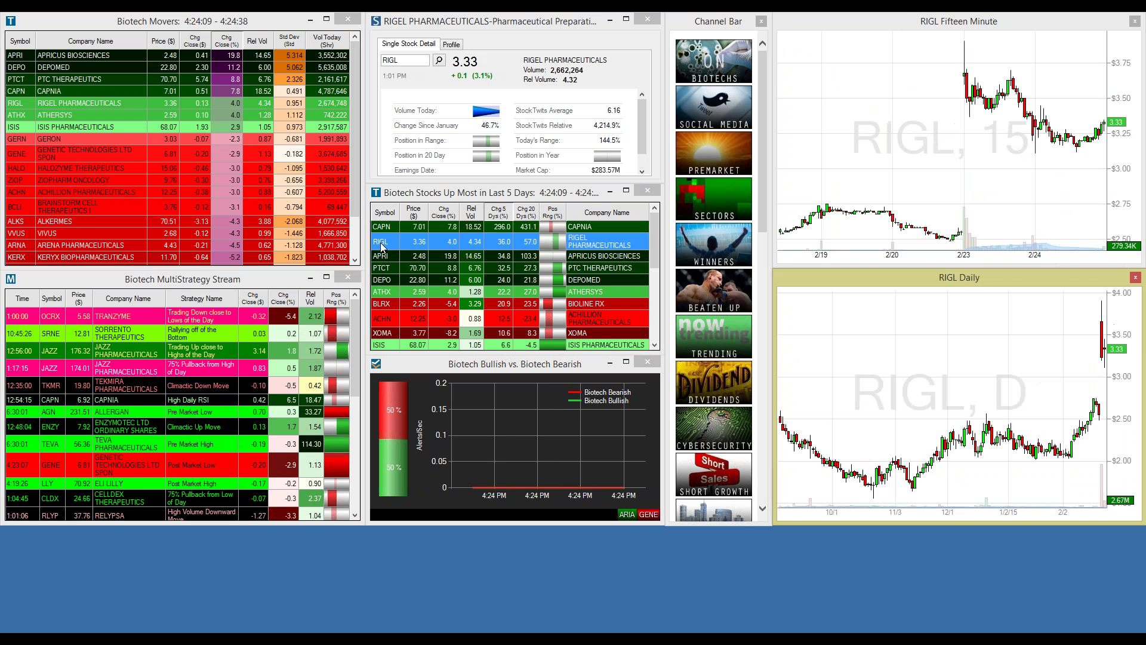
click(382, 261)
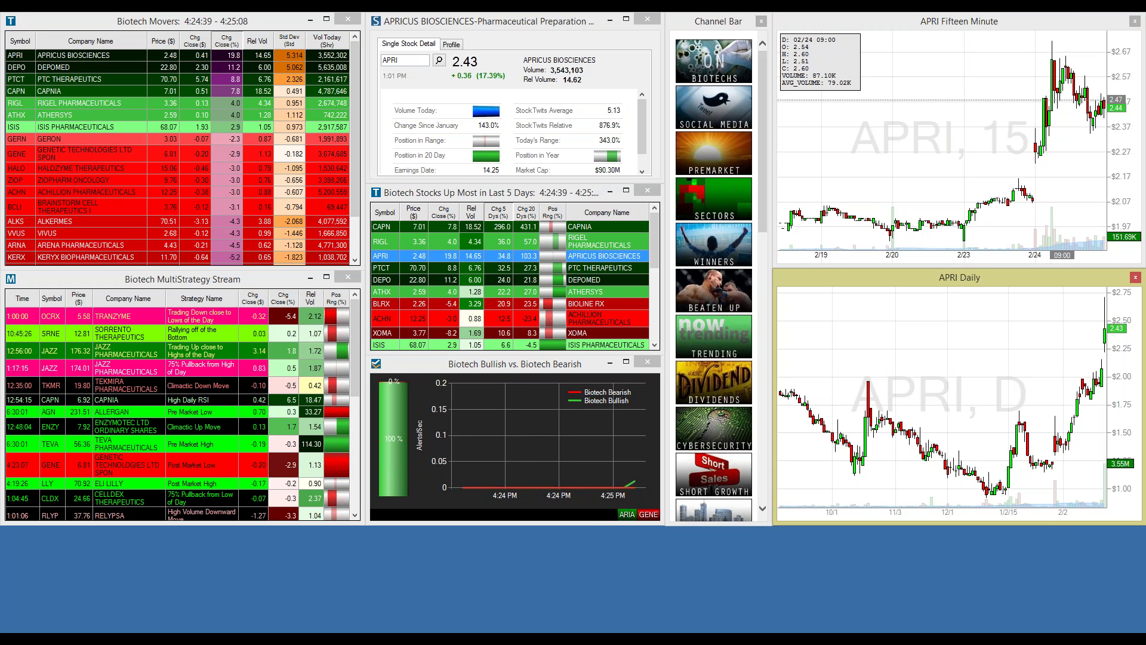
Step: Bring the Feel The Love alert window over the Biotechs layout and open its configuration at the window-specific filters
drag(837, 177, 450, 160)
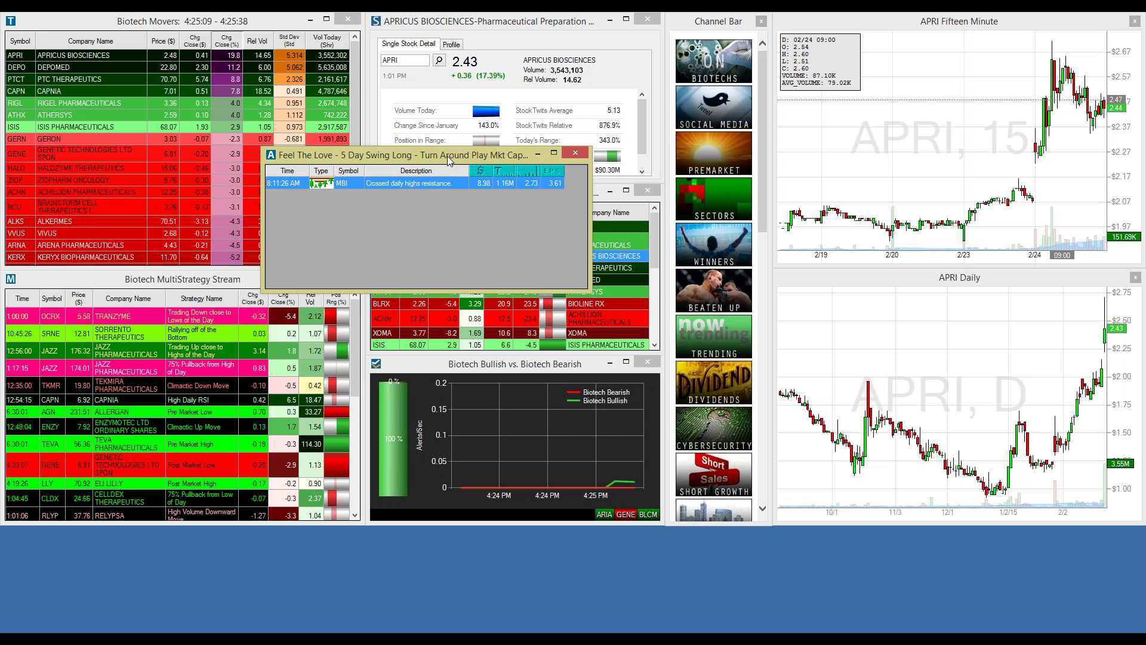
drag(450, 155, 504, 169)
right_click(438, 239)
click(469, 250)
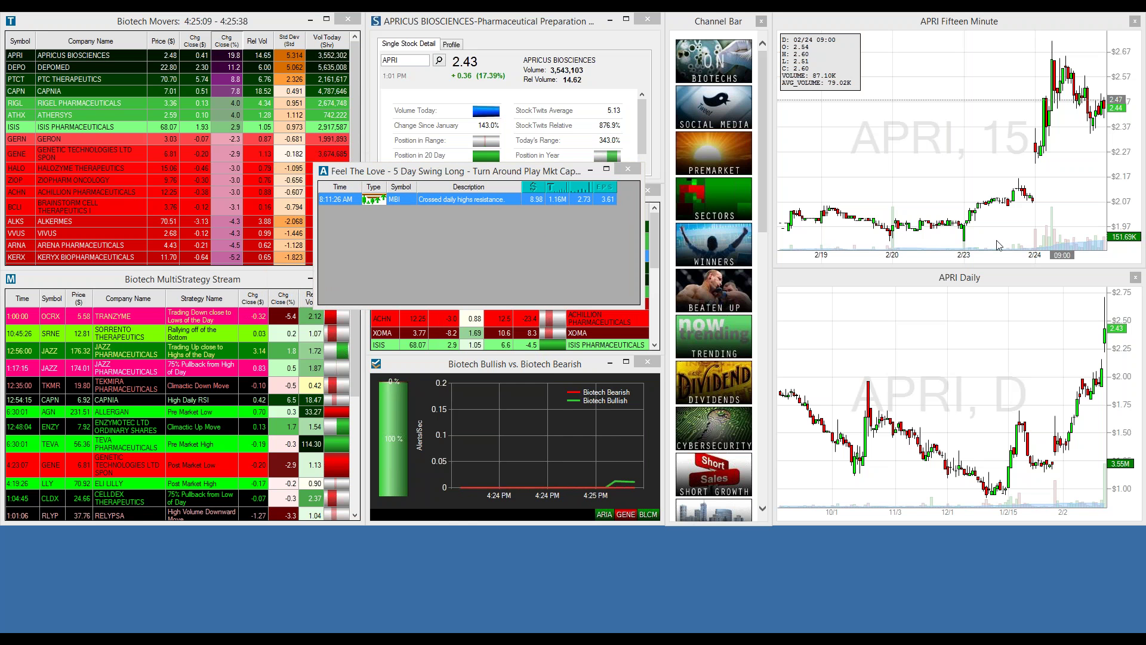
drag(1103, 169, 167, 121)
click(300, 147)
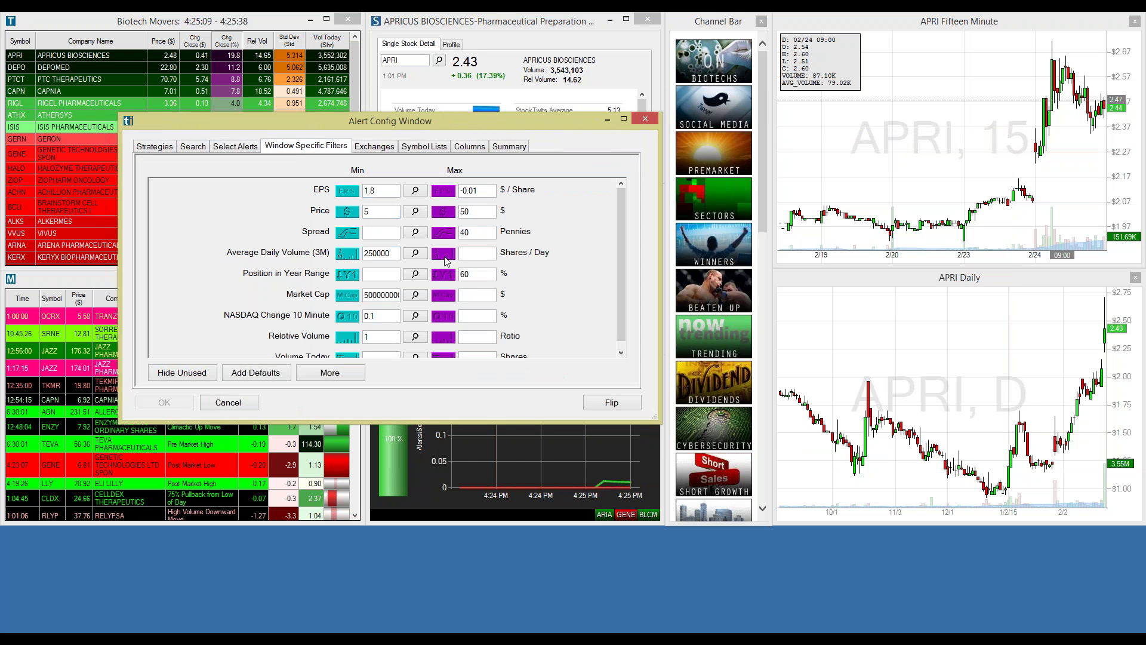
Step: Try a 50% maximum for Position in Year Range, review its Up vs. Down and In Words explanations, and discard the configuration
click(394, 316)
click(416, 274)
click(112, 110)
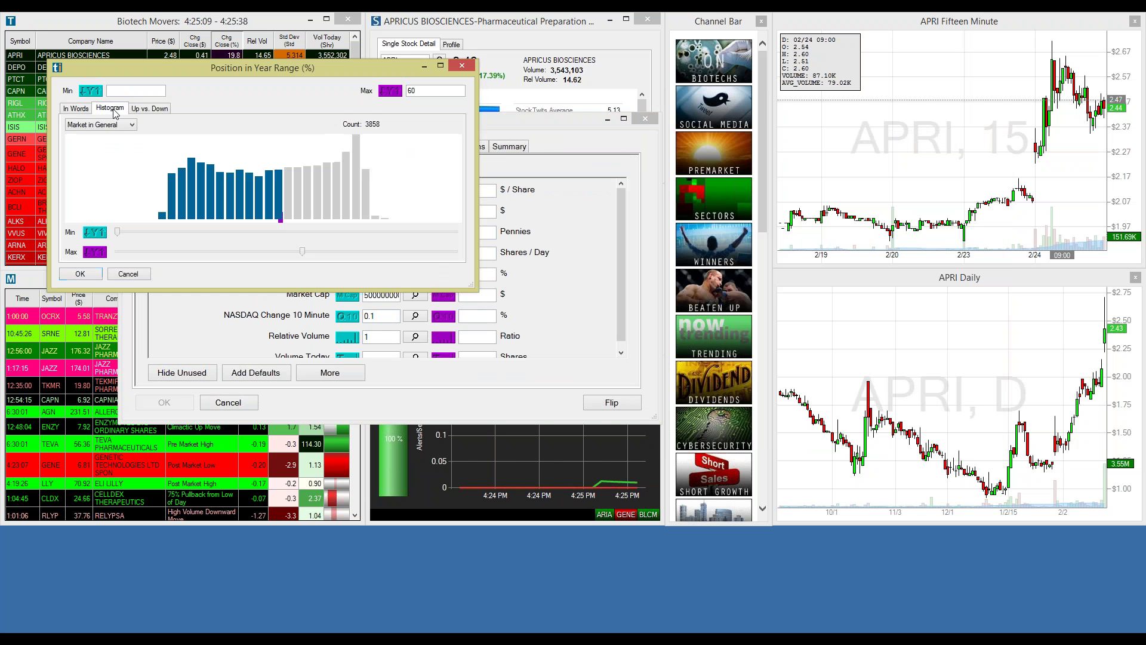
mouse_move(303, 252)
mouse_down()
mouse_move(246, 258)
mouse_move(286, 262)
mouse_up()
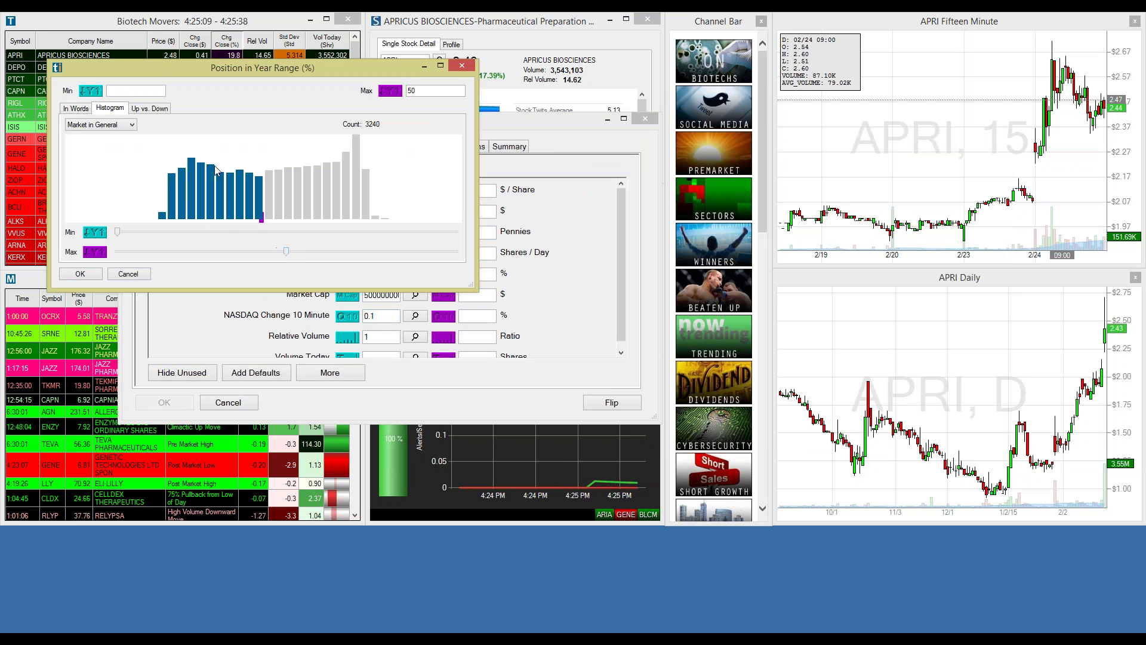
click(158, 109)
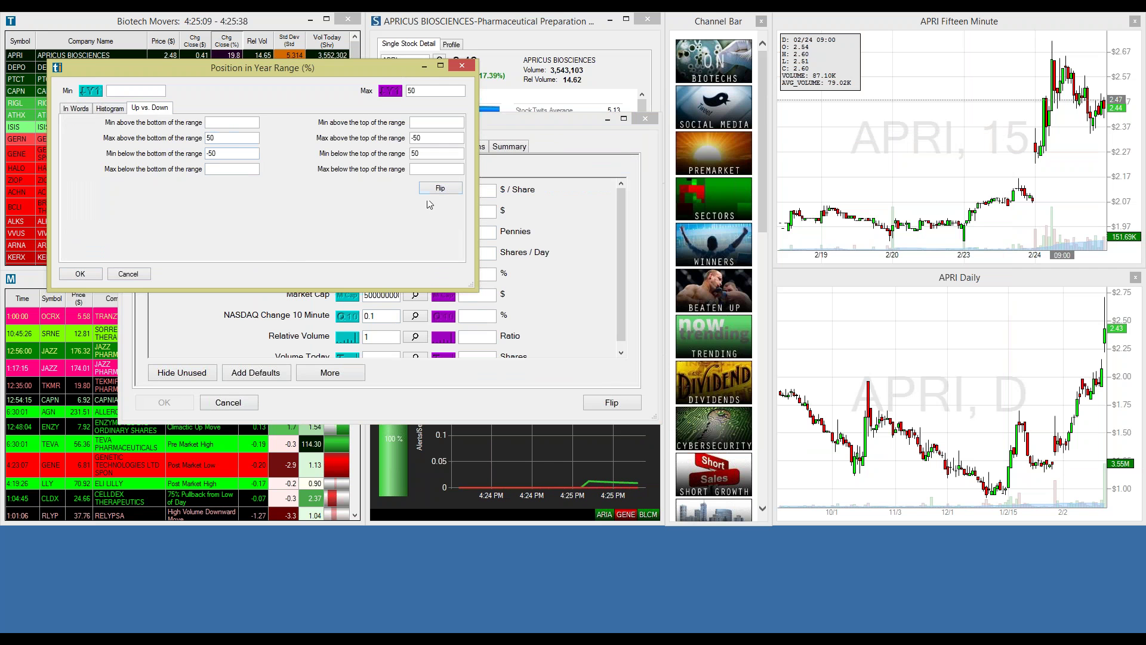
click(81, 109)
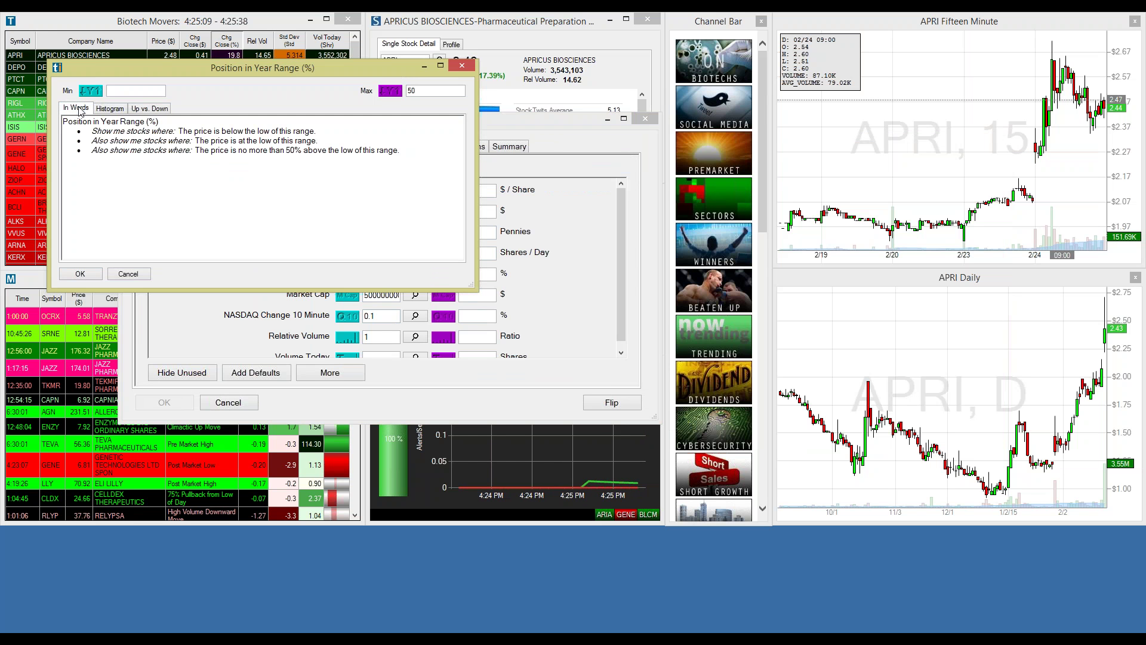
click(461, 67)
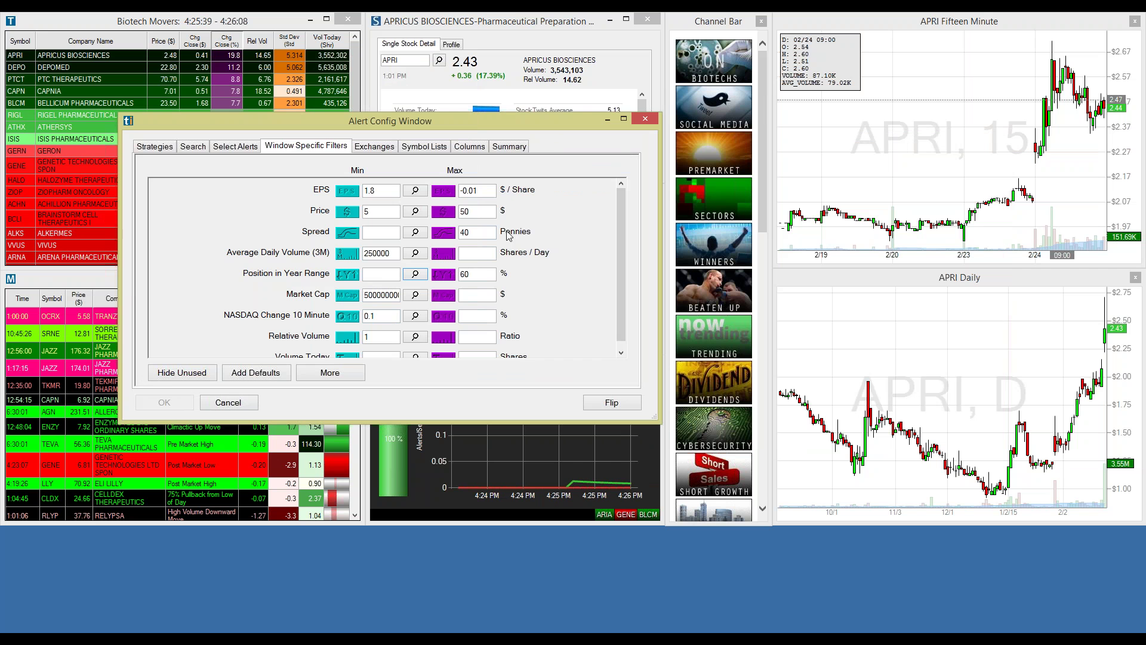
click(644, 121)
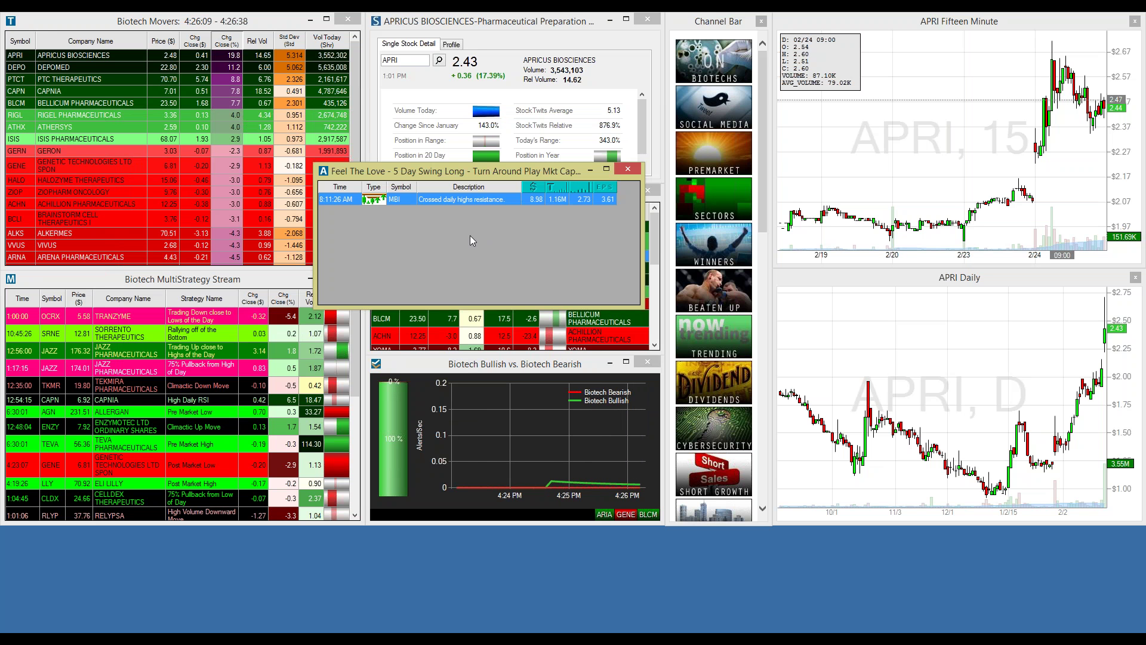
Step: Run an OddsMaker buy simulation of the Feel The Love strategy and place the results below its alert window
right_click(410, 212)
click(487, 424)
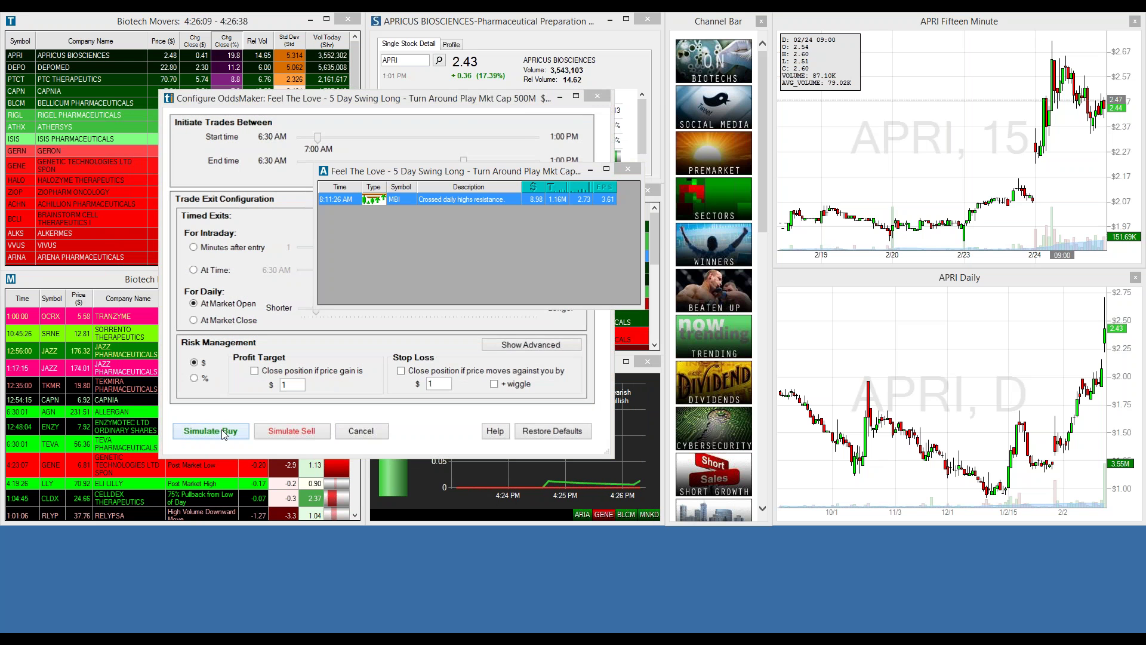
click(224, 434)
drag(671, 80, 775, 39)
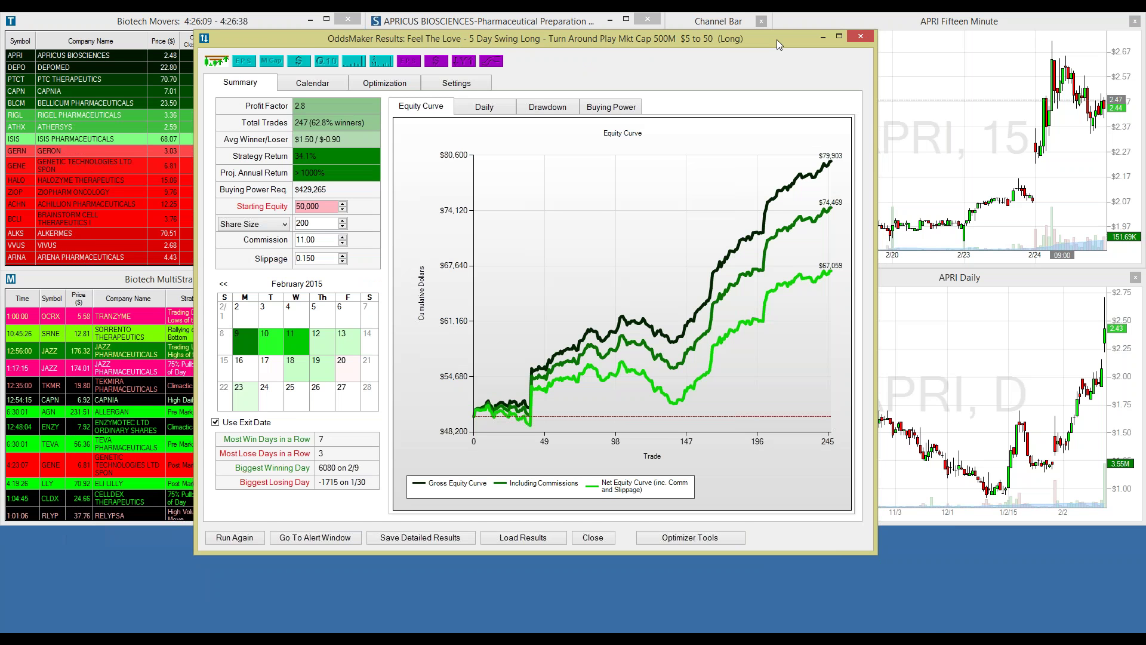
drag(776, 39, 816, 225)
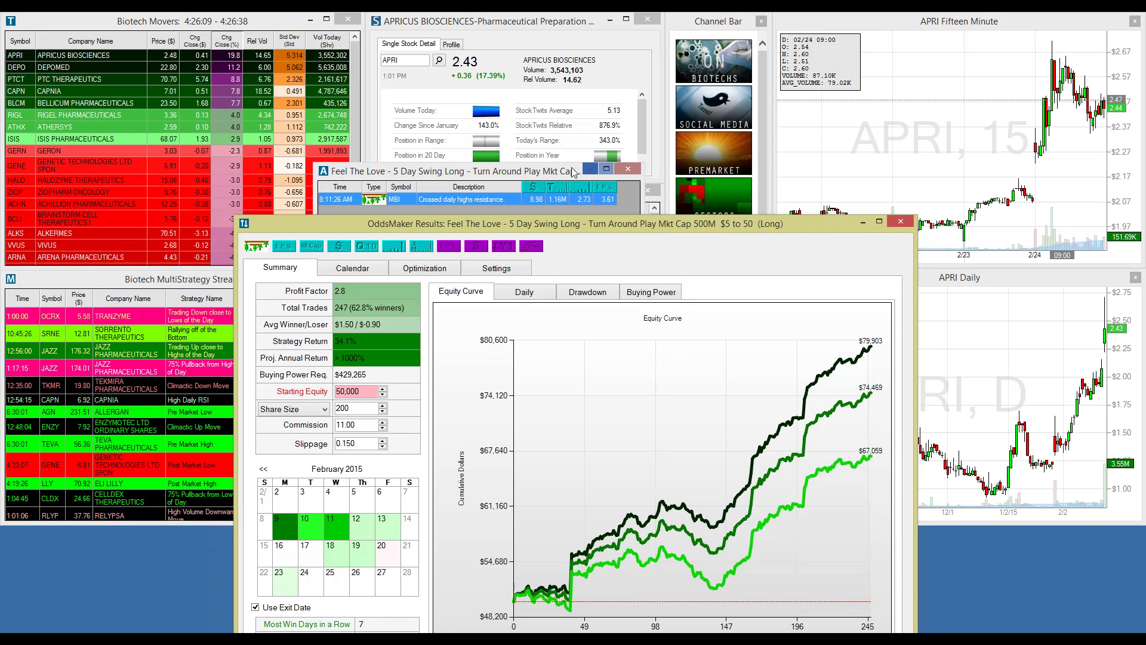
Step: Chart MBI from the Feel The Love alert window and load today's alert history into that window
drag(574, 172, 625, 169)
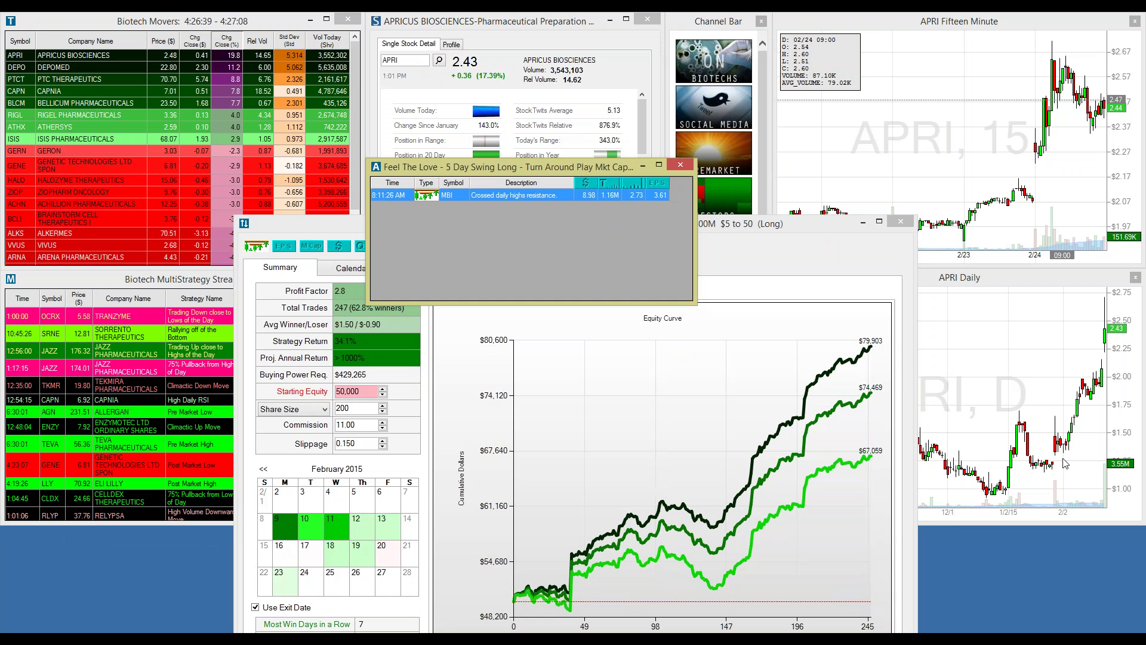
click(452, 199)
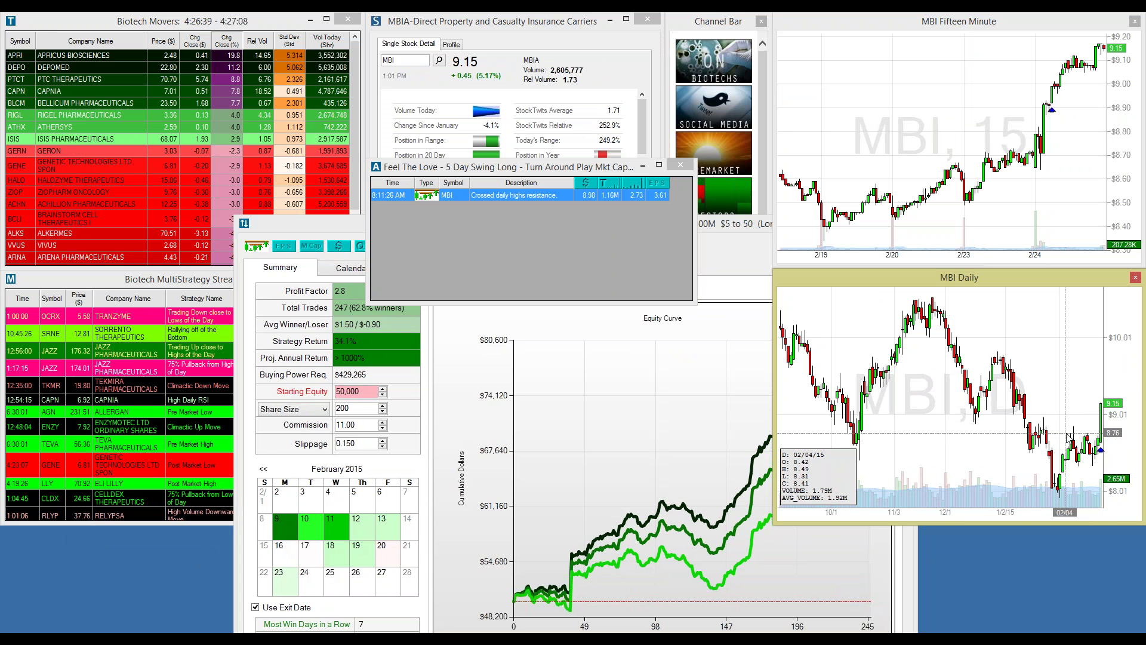
right_click(480, 236)
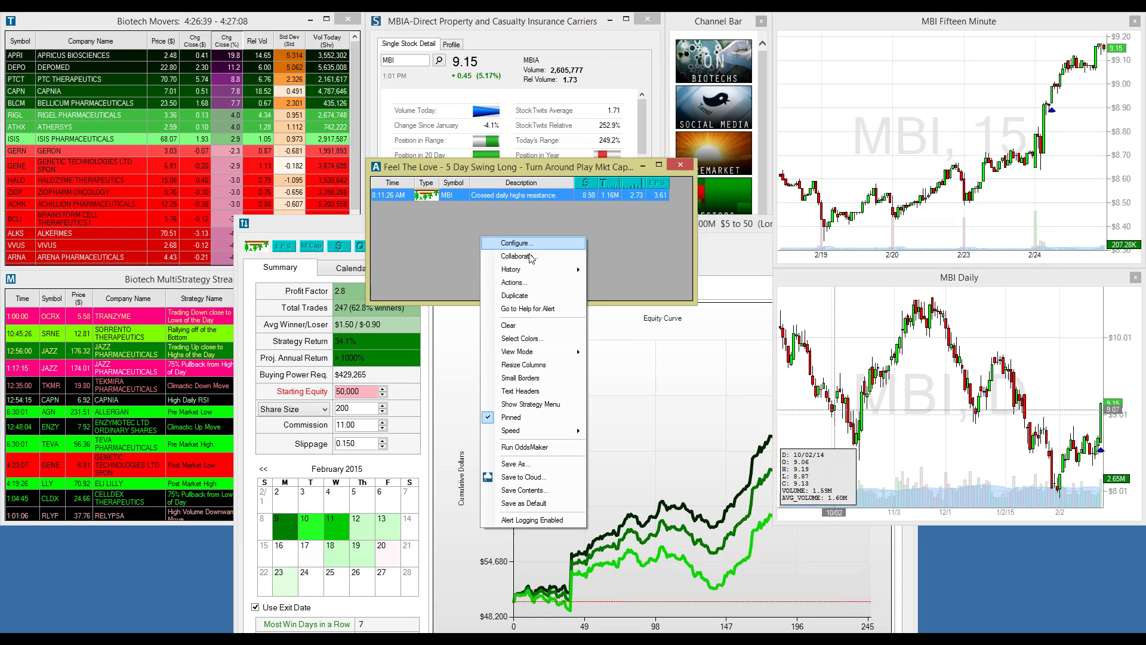
mouse_move(534, 274)
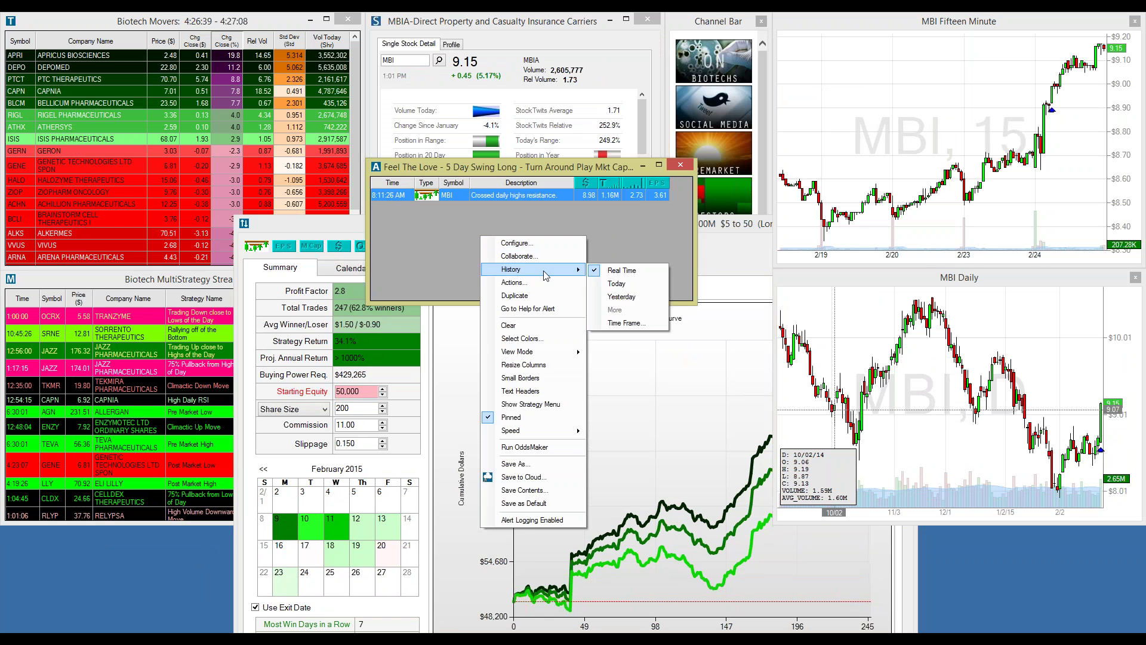
click(614, 284)
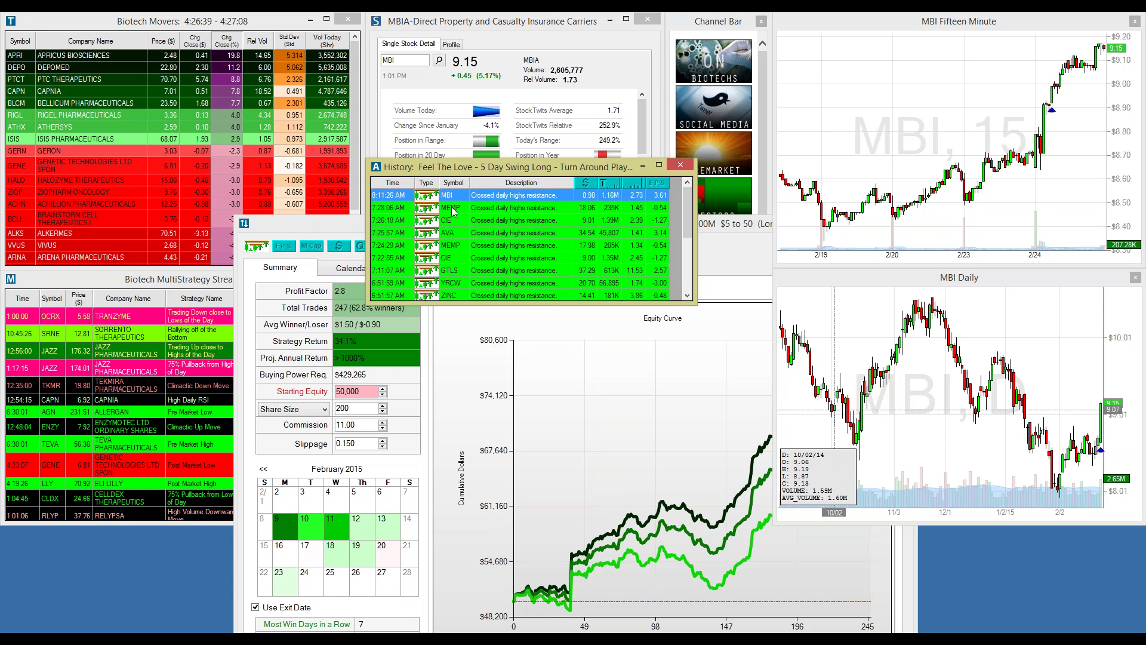
Step: Chart MEMP, CIE and ZINC in turn from the Feel The Love alert history
click(453, 209)
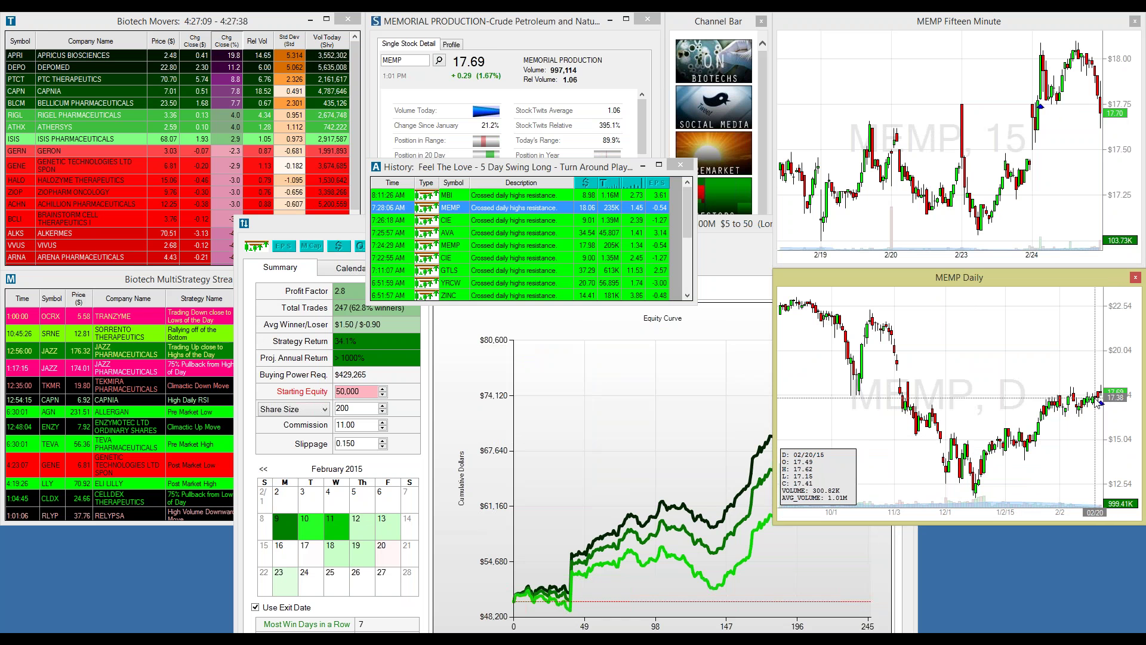
click(445, 221)
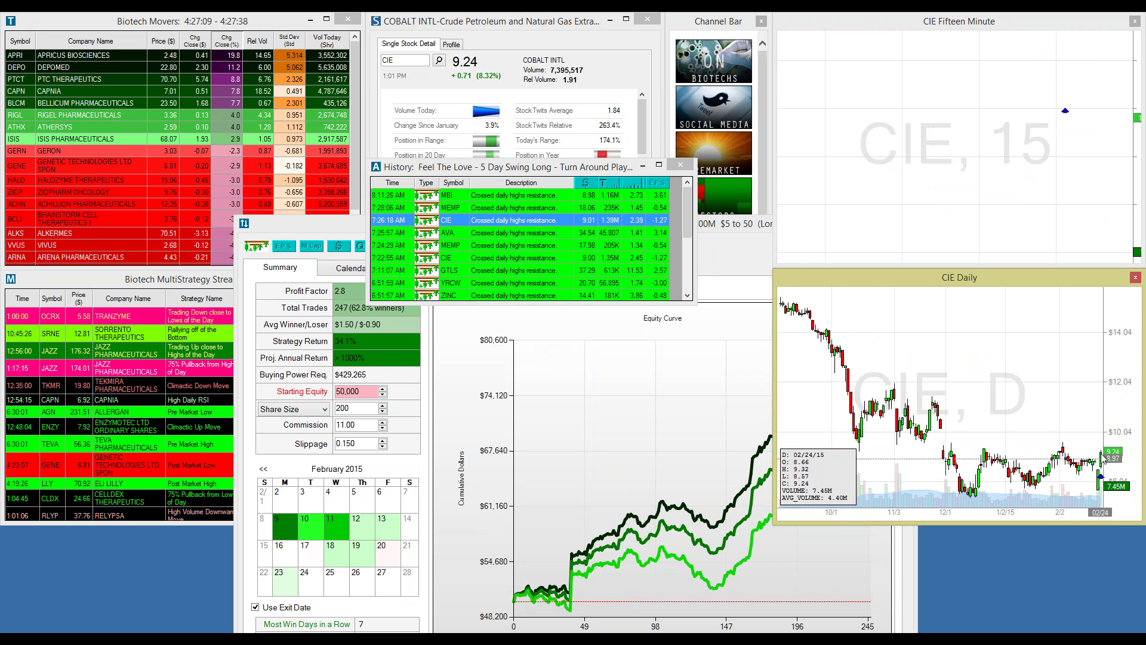
click(448, 295)
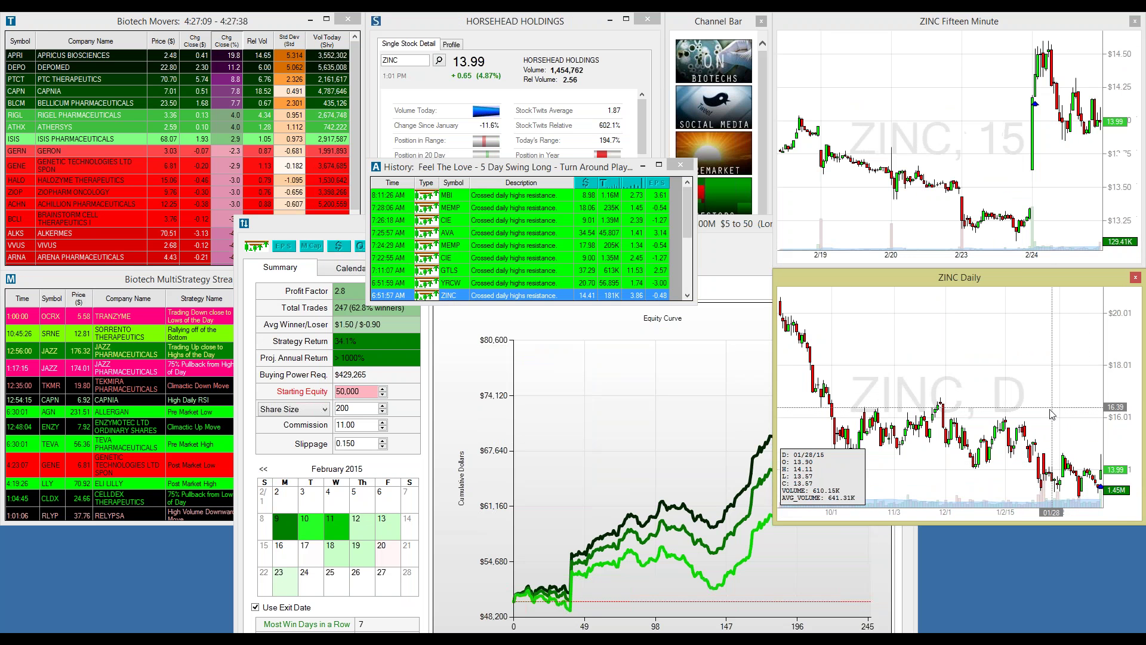
Step: Bring the OddsMaker results to the front and reposition them to examine the full summary and equity curve
click(597, 409)
drag(724, 223, 754, 199)
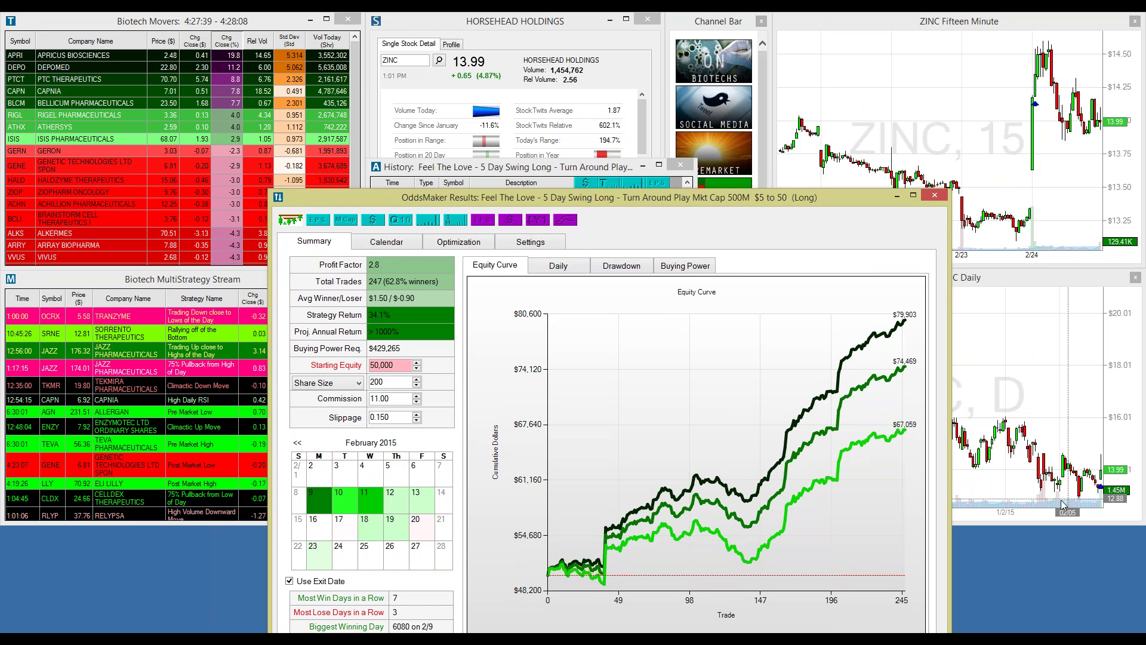
drag(868, 201, 901, 80)
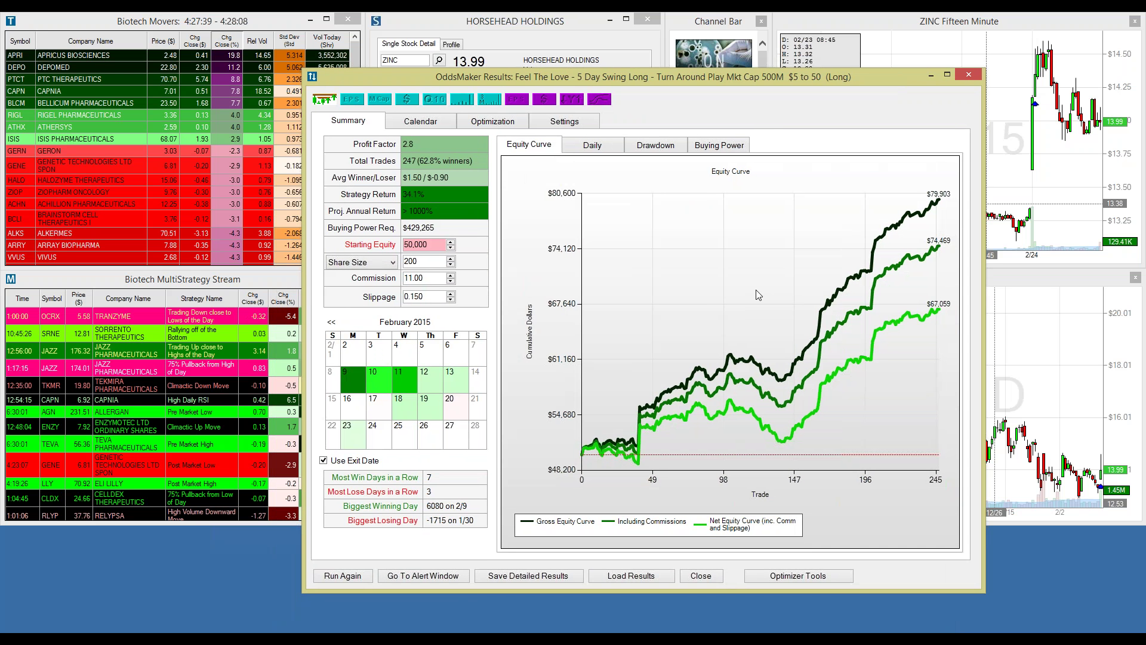
Step: Switch to the Google Slides browser window and place it over the workspace to show the Valentine's Special extension slide
click(1081, 289)
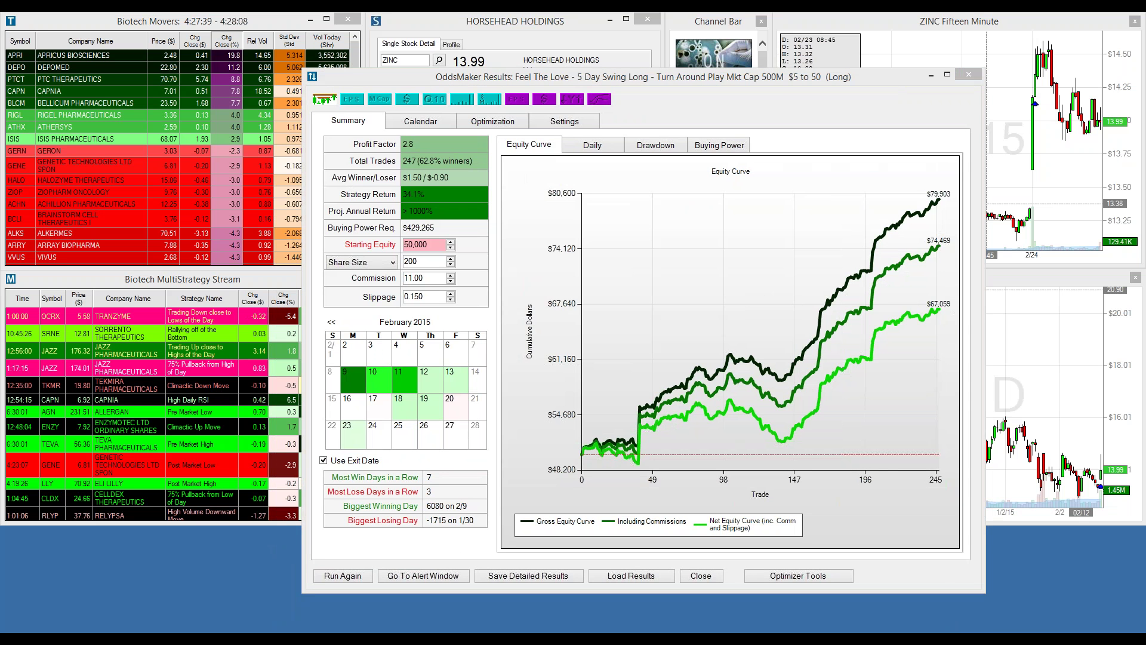
drag(1145, 143, 689, 73)
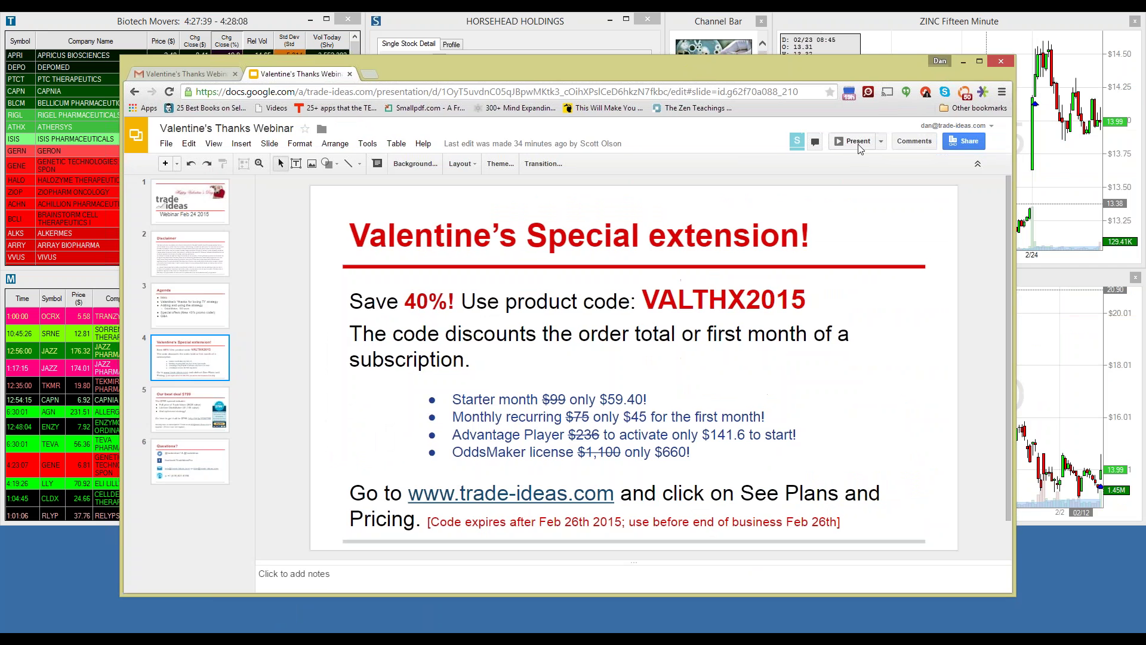